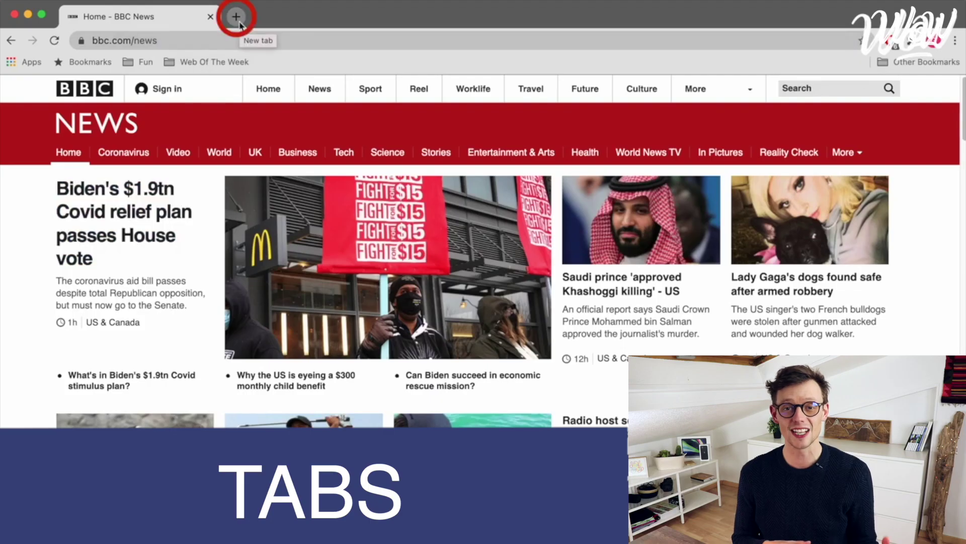
Bookmark the YouTube channel page under the name 'Web of the Week YouTube Channel'
left_click(236, 17)
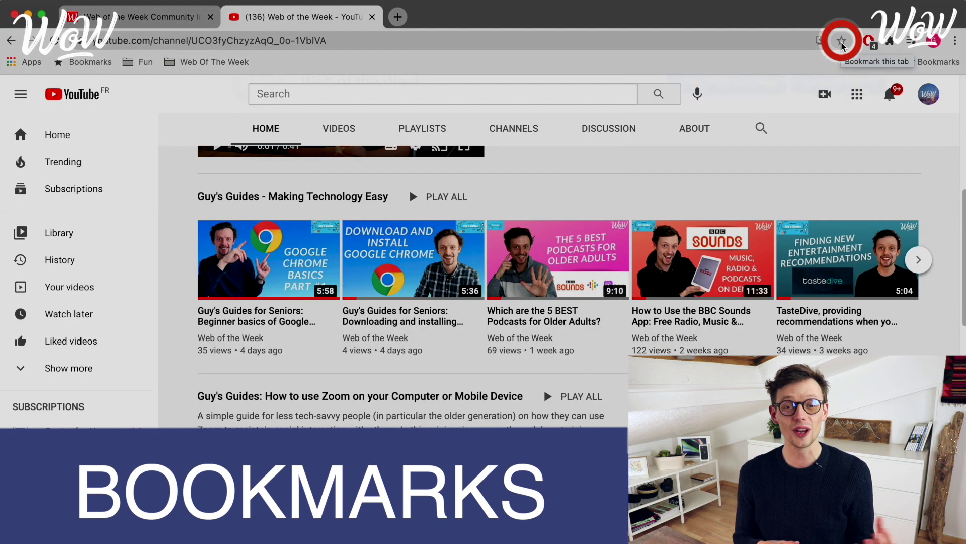
left_click(842, 40)
type("Web of the Week YouTube Channel")
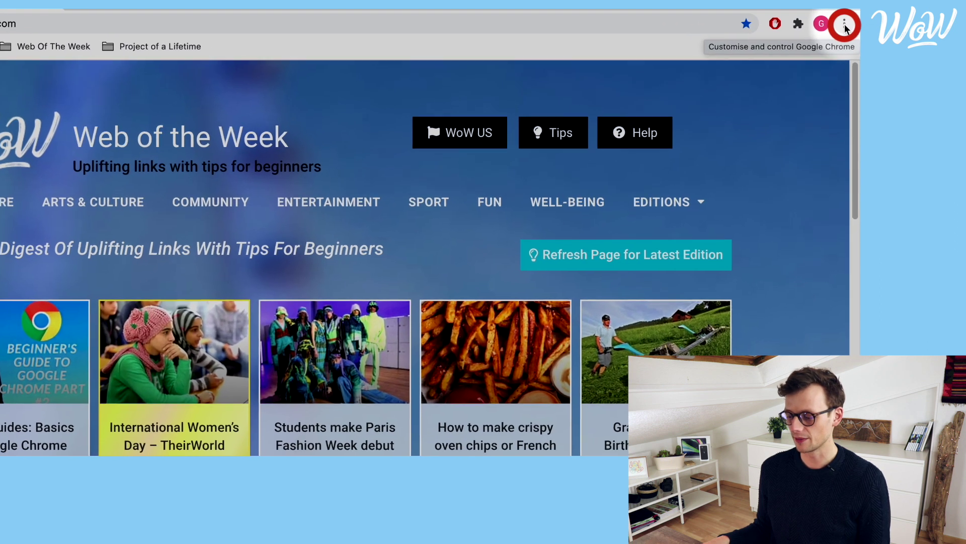
left_click(846, 24)
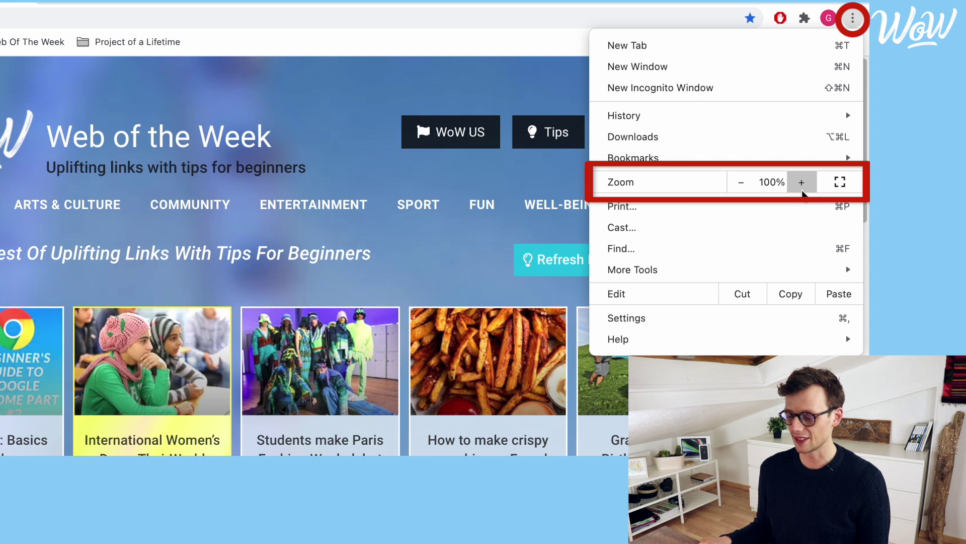
Zoom the page in to 125%, scroll through it, then zoom back out to 110%
left_click(805, 187)
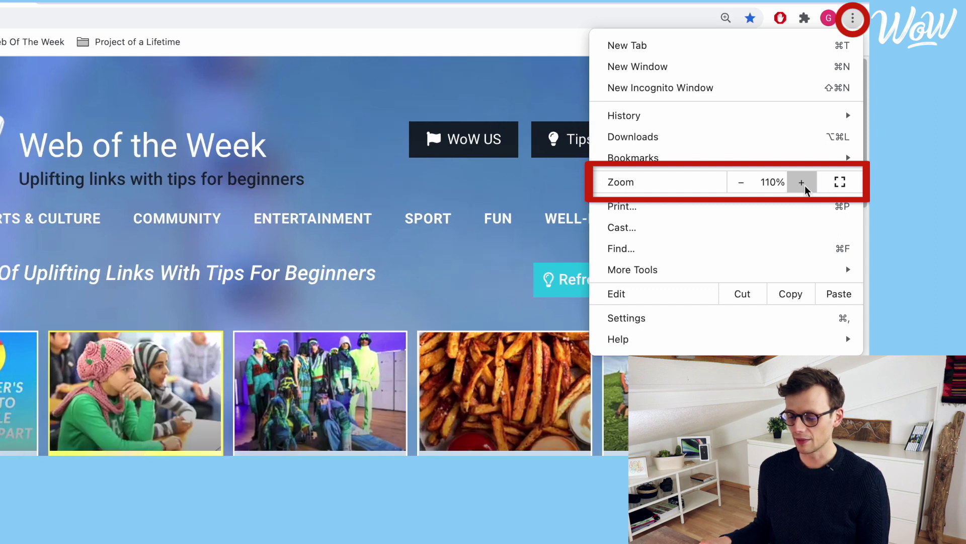
left_click(804, 187)
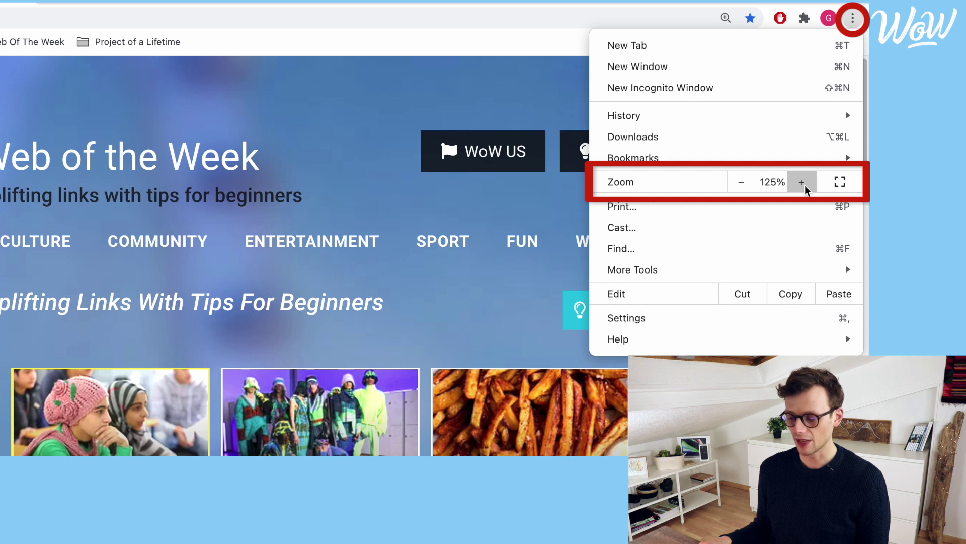
left_click(556, 92)
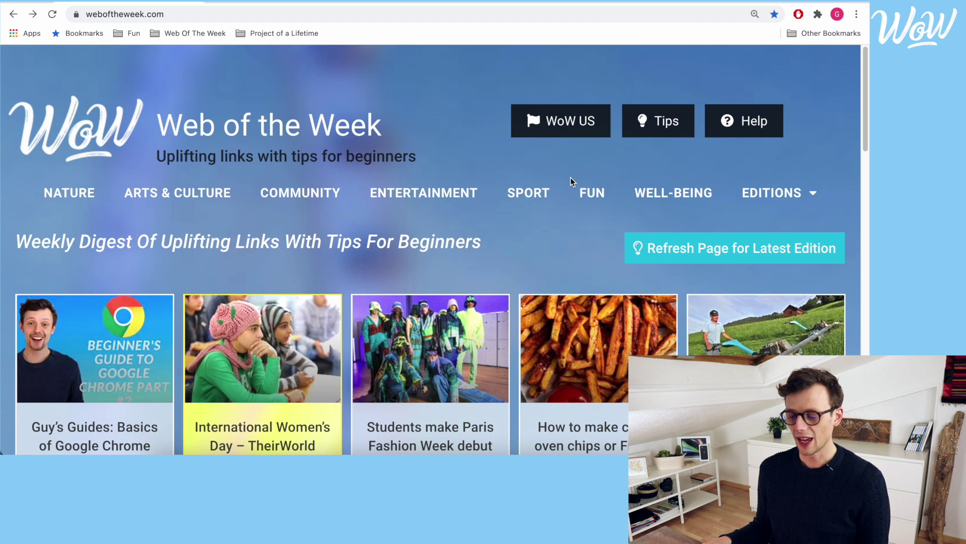
scroll(571, 182, "down", 2)
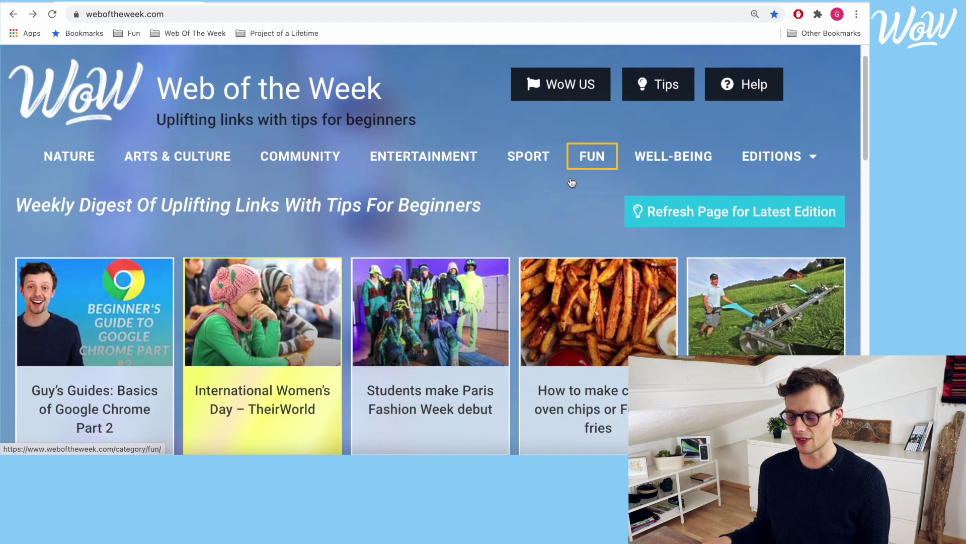
scroll(572, 182, "down", 3)
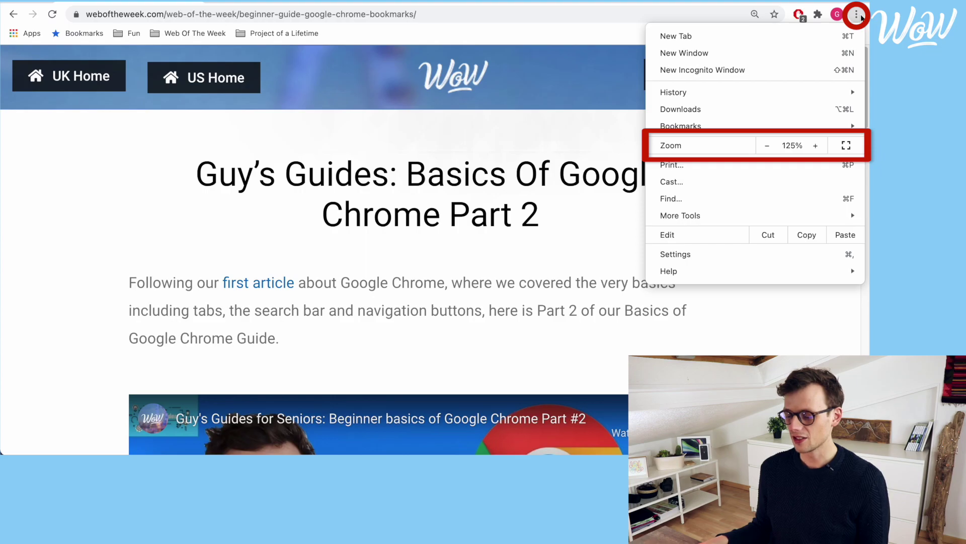
left_click(765, 146)
Return the zoom to 100%, try 125% once more, then settle back at 100%
left_click(765, 145)
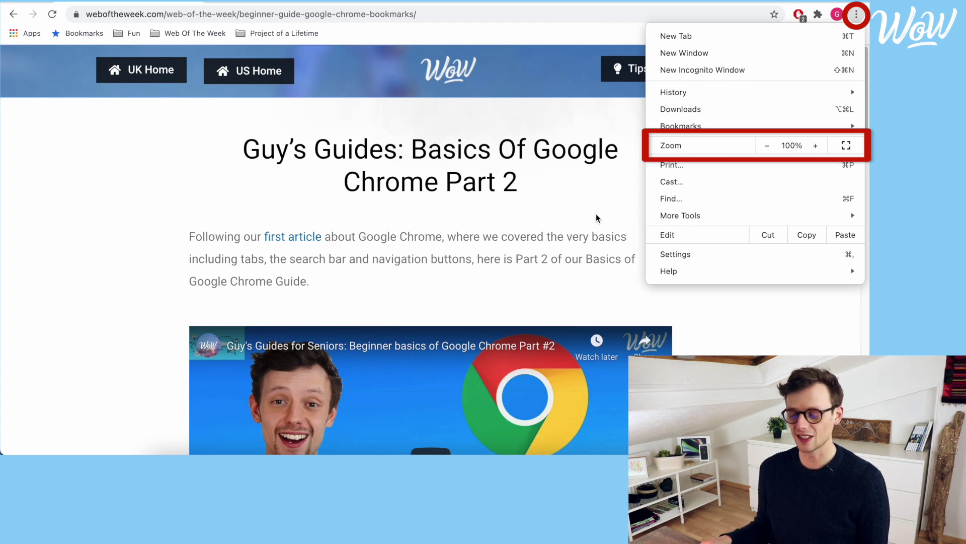
left_click(596, 218)
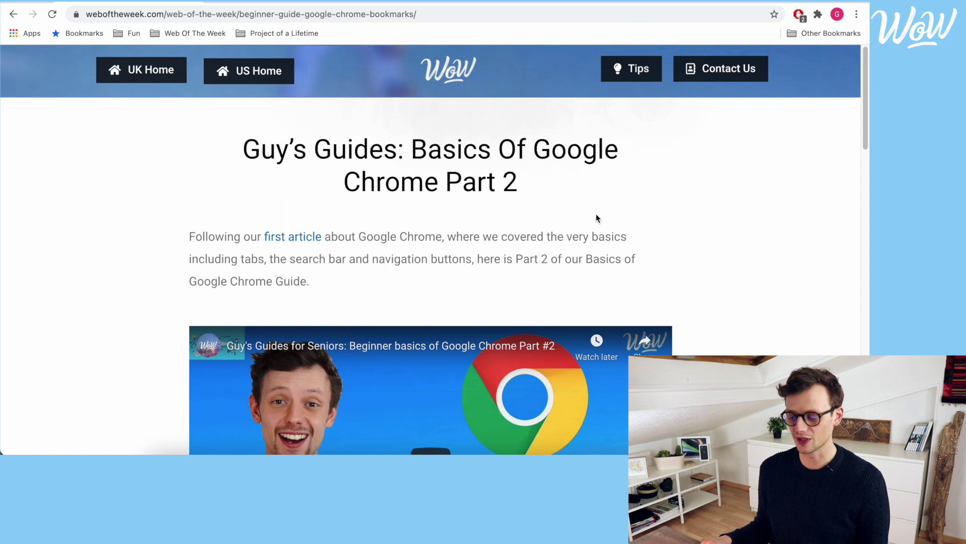
left_click(858, 16)
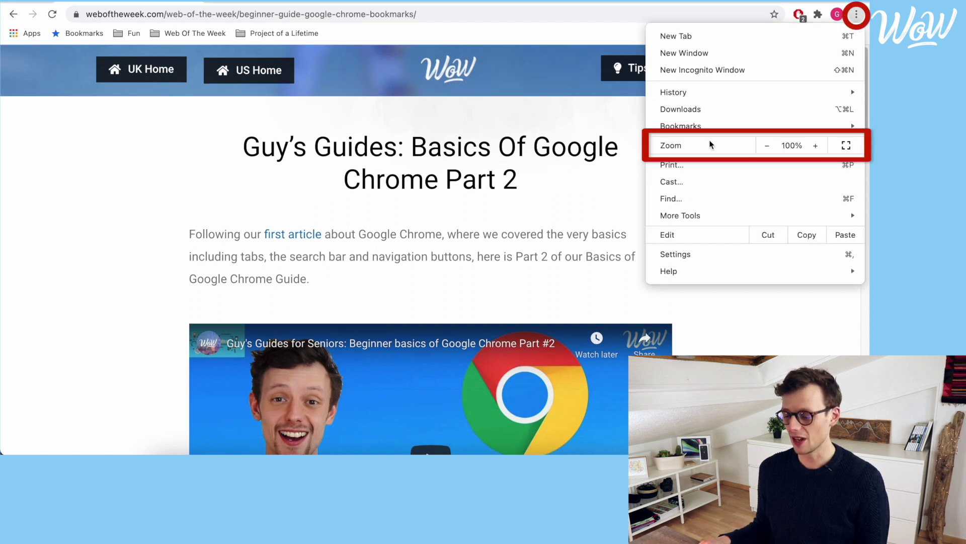
left_click(816, 146)
left_click(816, 146)
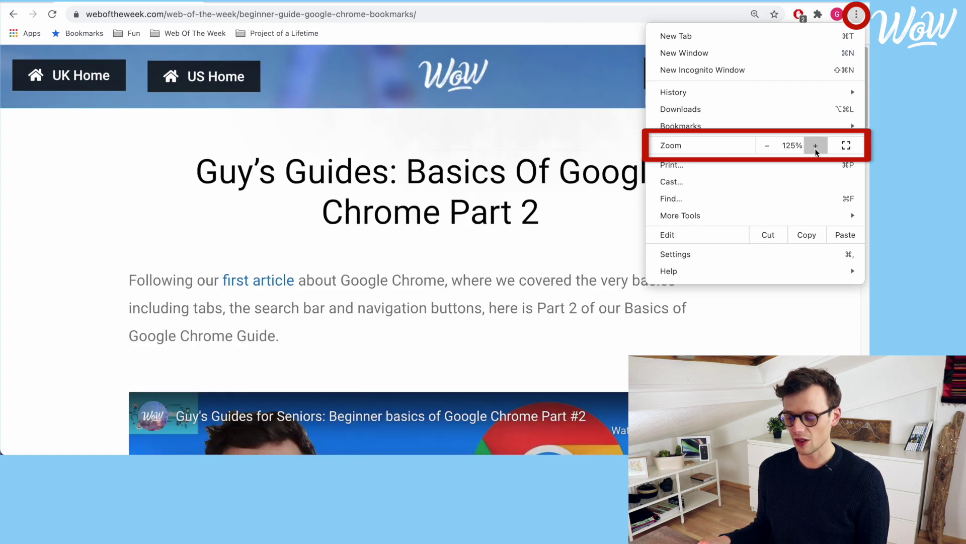
left_click(768, 146)
left_click(767, 146)
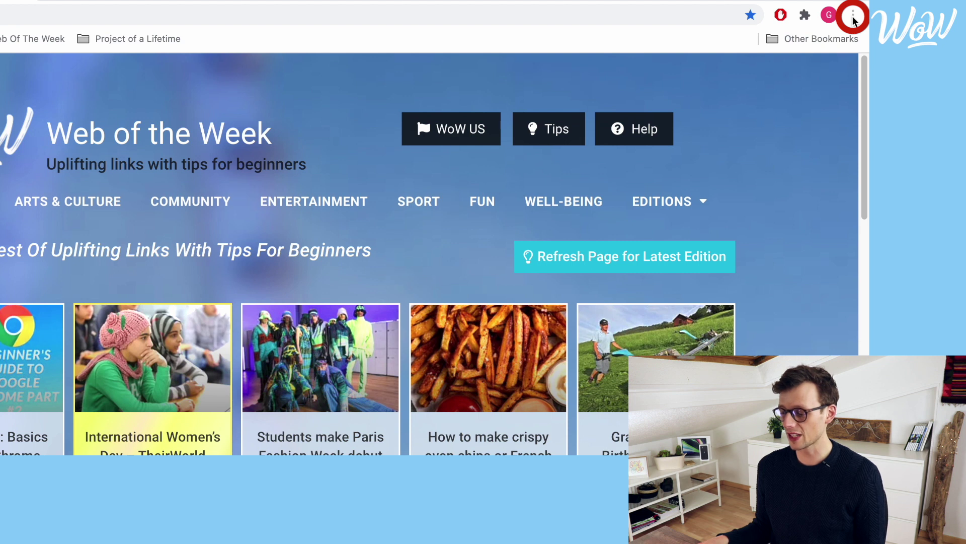
left_click(855, 20)
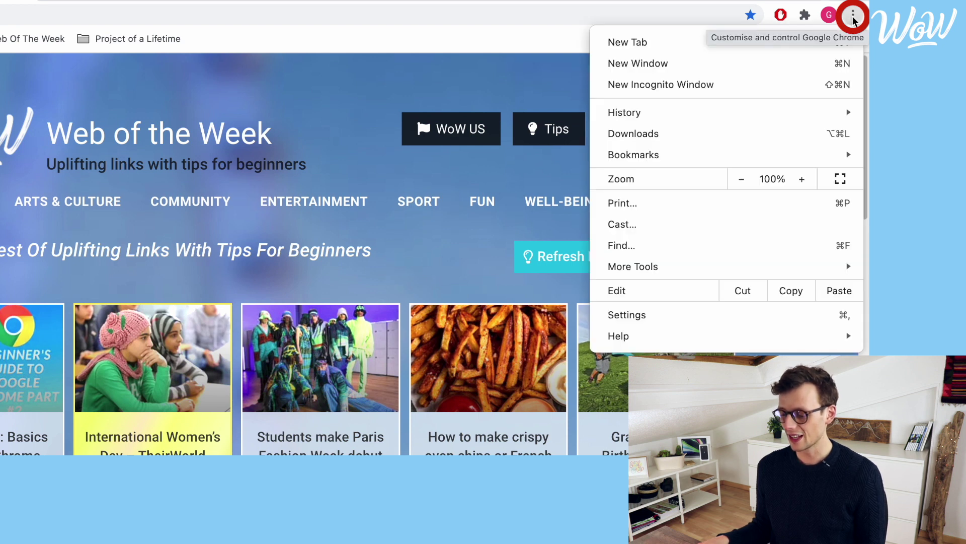
Set Chrome's Appearance font size to Very large, then check the Web of the Week tab
left_click(658, 319)
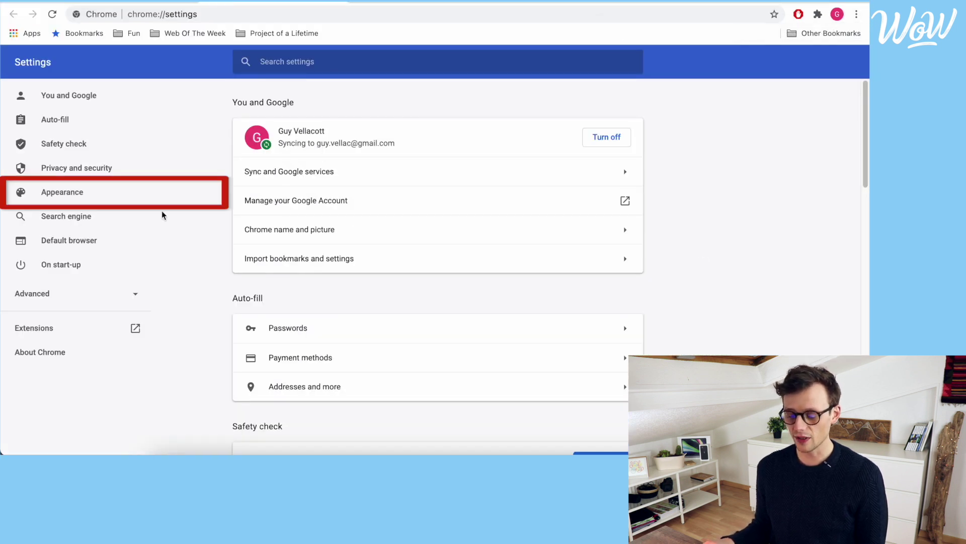
left_click(74, 197)
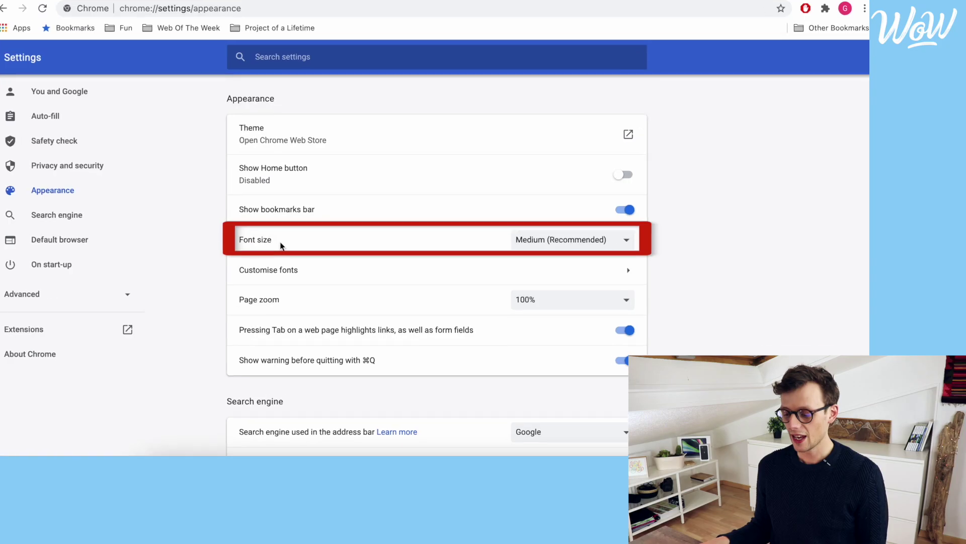
left_click(541, 243)
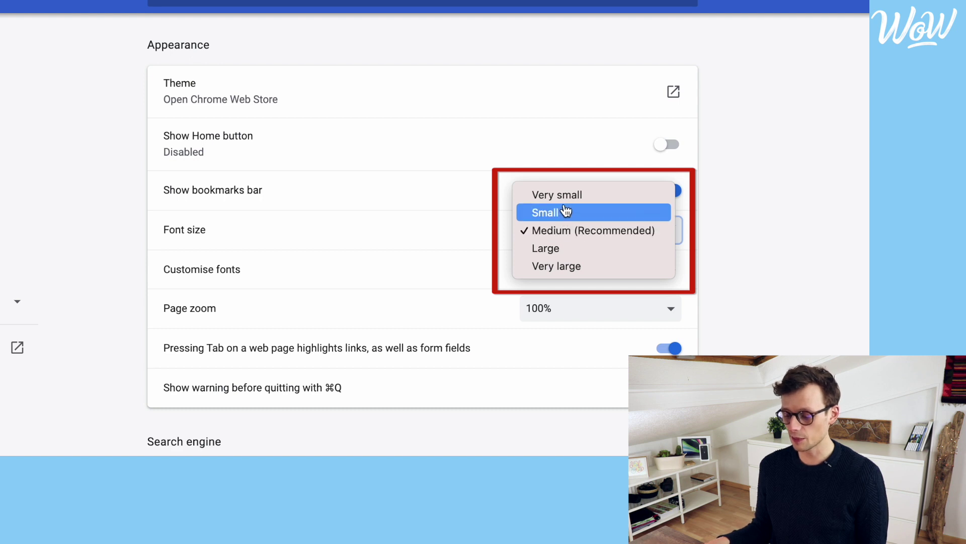
left_click(558, 267)
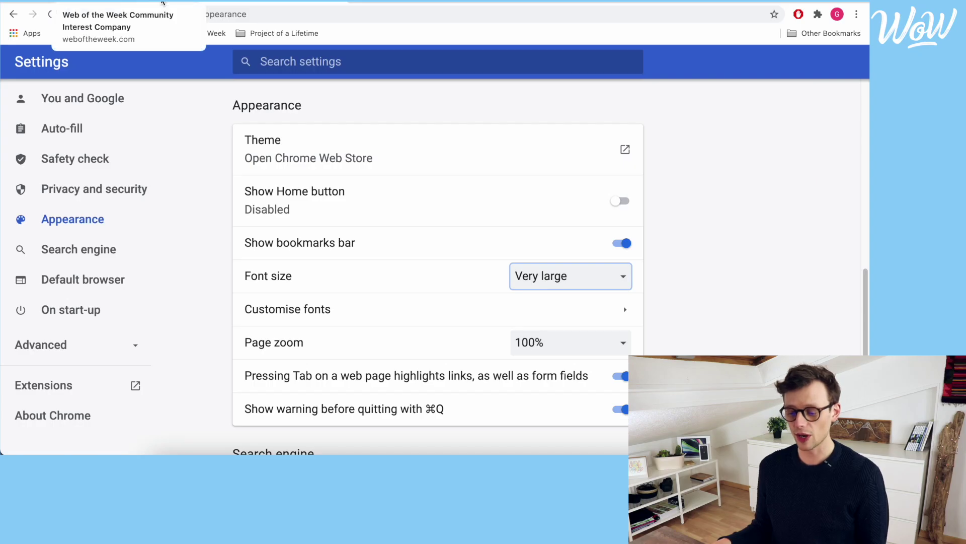
left_click(163, 3)
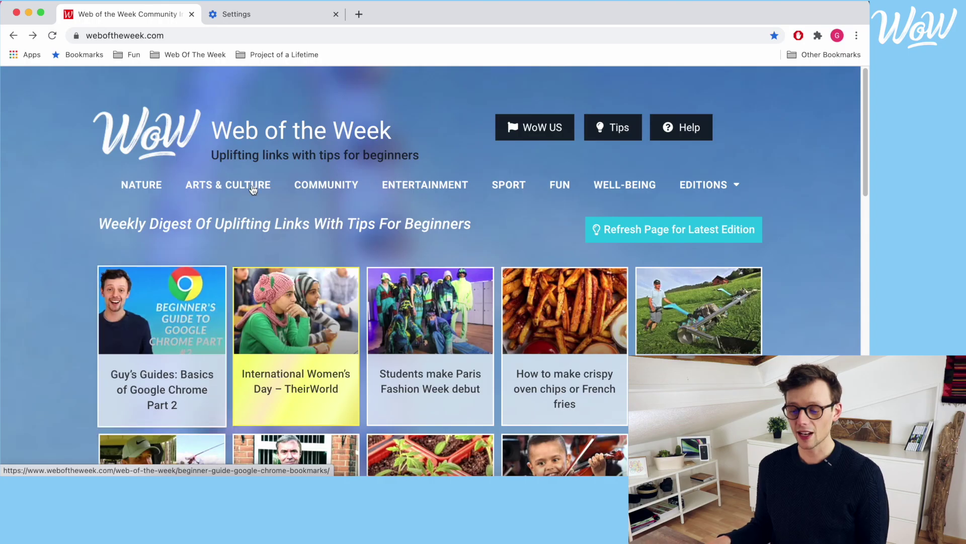
In Customise fonts, adjust the minimum font size slider from 13 up to 12 via 8 and 10
left_click(296, 21)
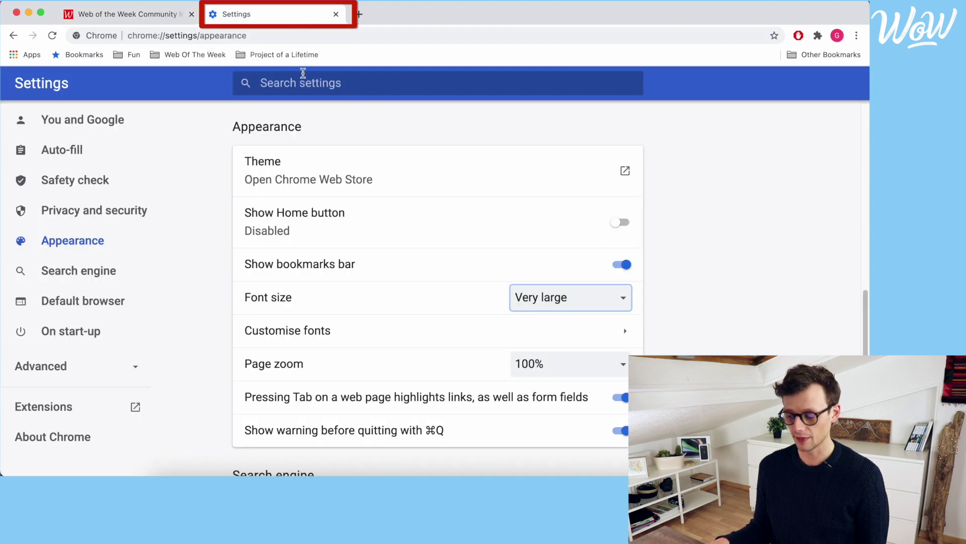
left_click(320, 337)
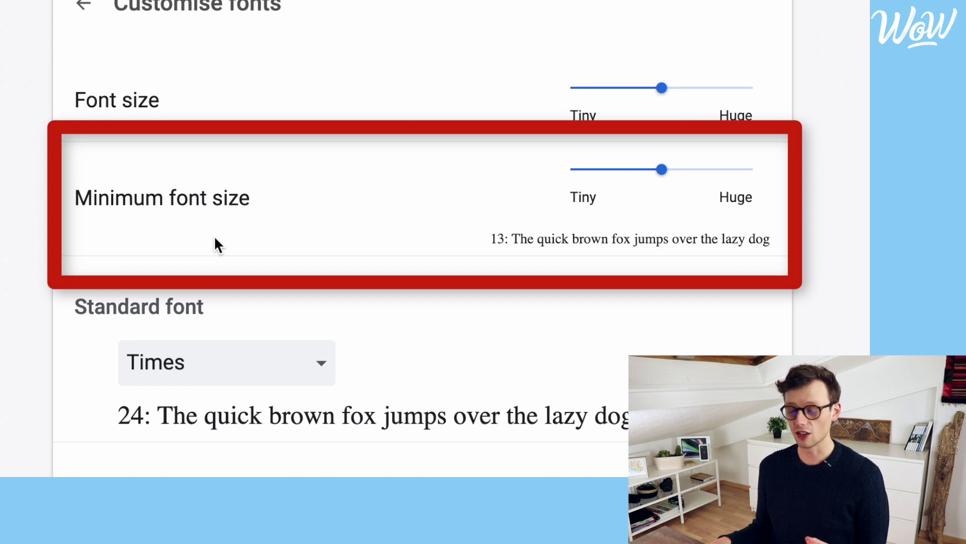
mouse_move(631, 176)
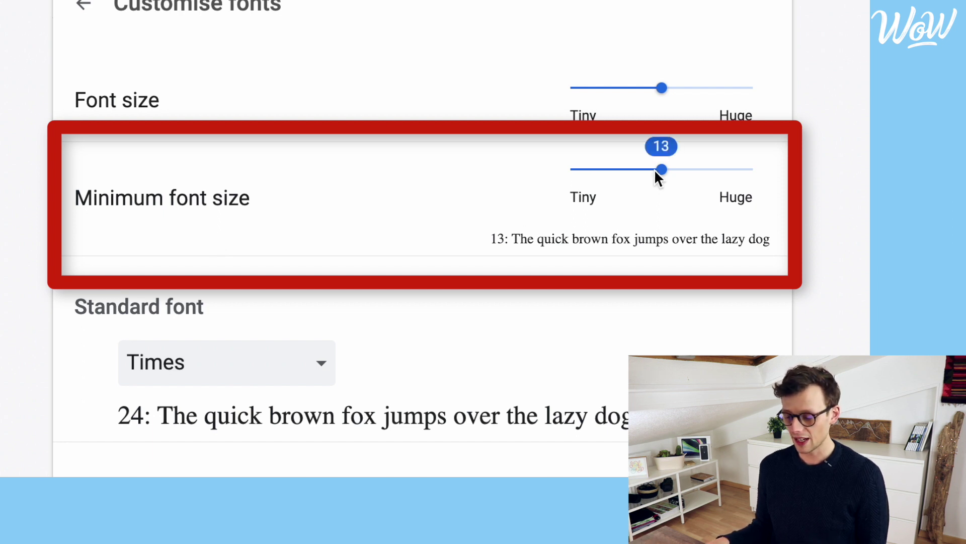
left_click_drag(660, 169, 596, 175)
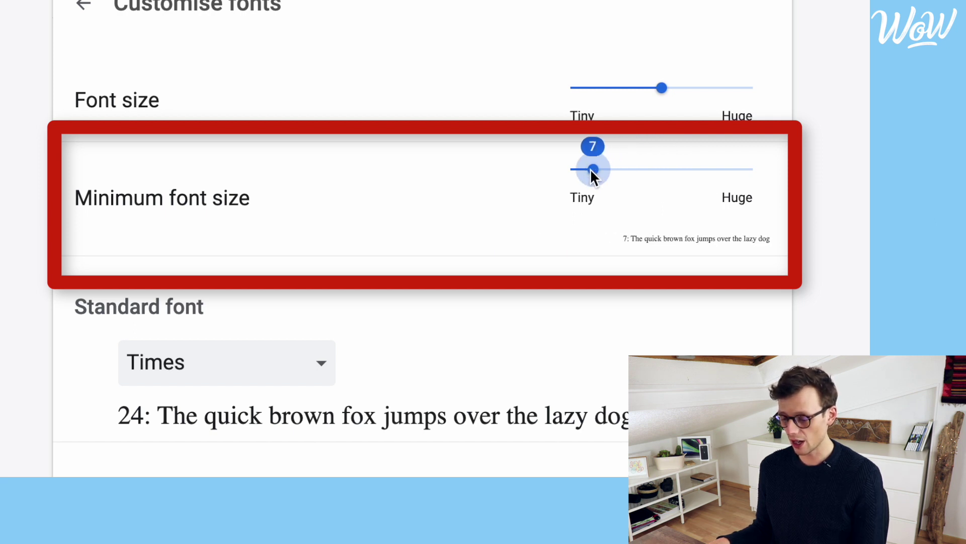
left_click_drag(598, 169, 627, 170)
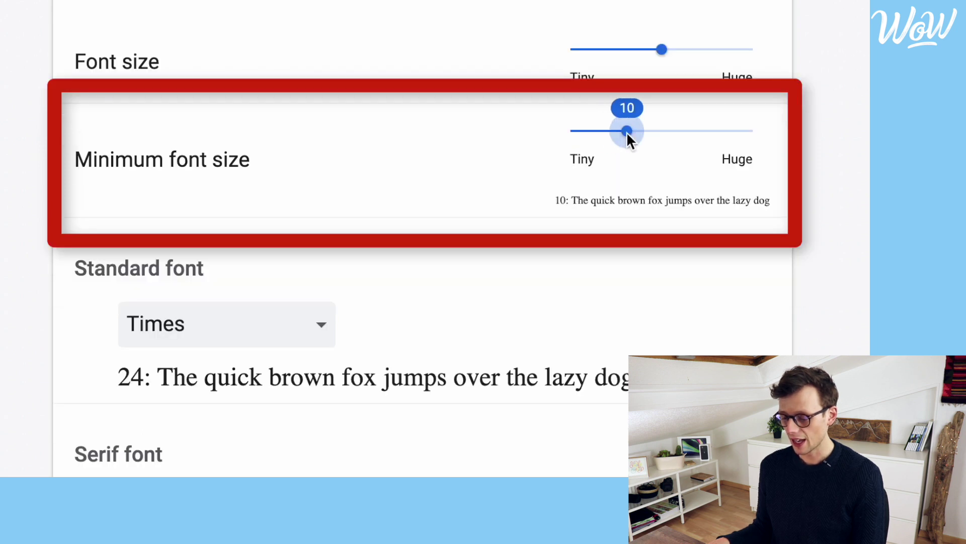
left_click_drag(635, 132, 743, 134)
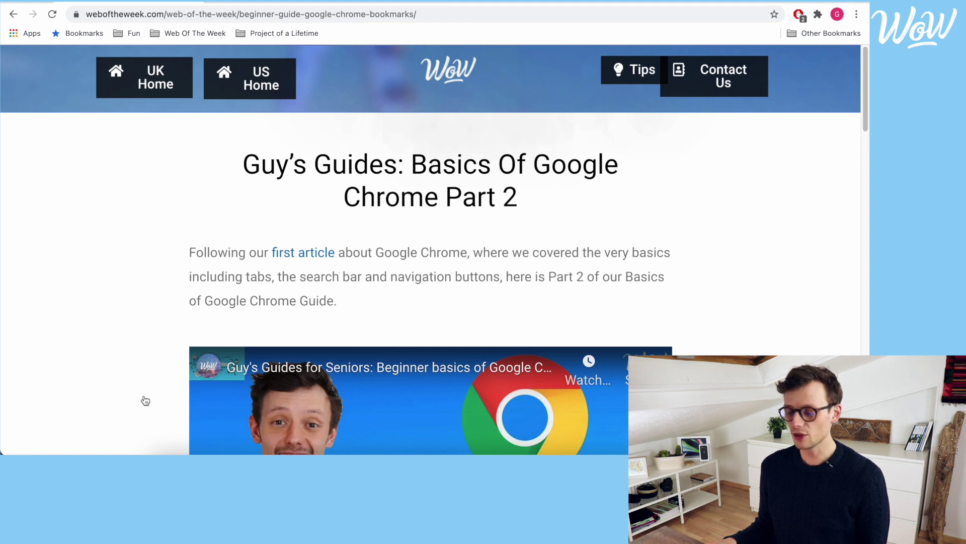
left_click(857, 16)
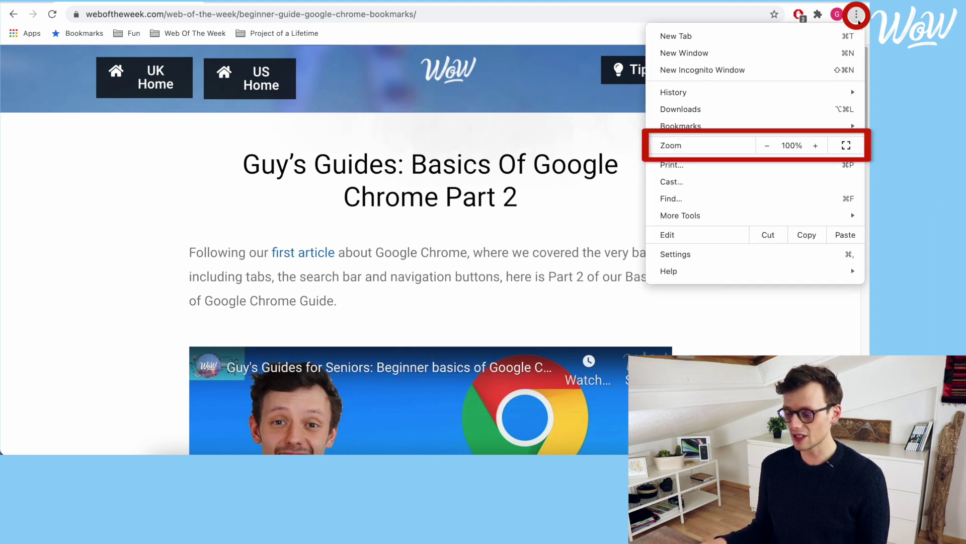
Zoom the article in to 125%, then back out to 100%
left_click(816, 146)
left_click(816, 146)
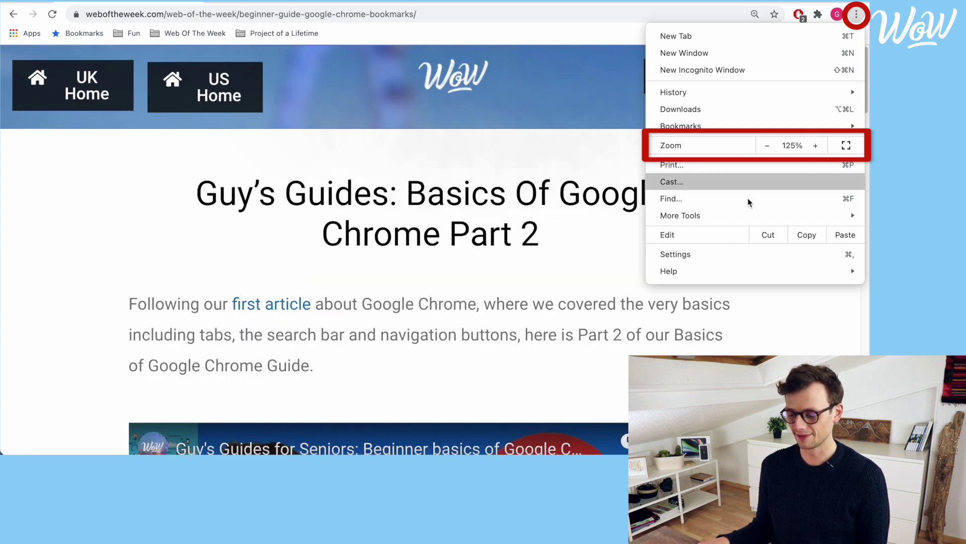
key("Escape")
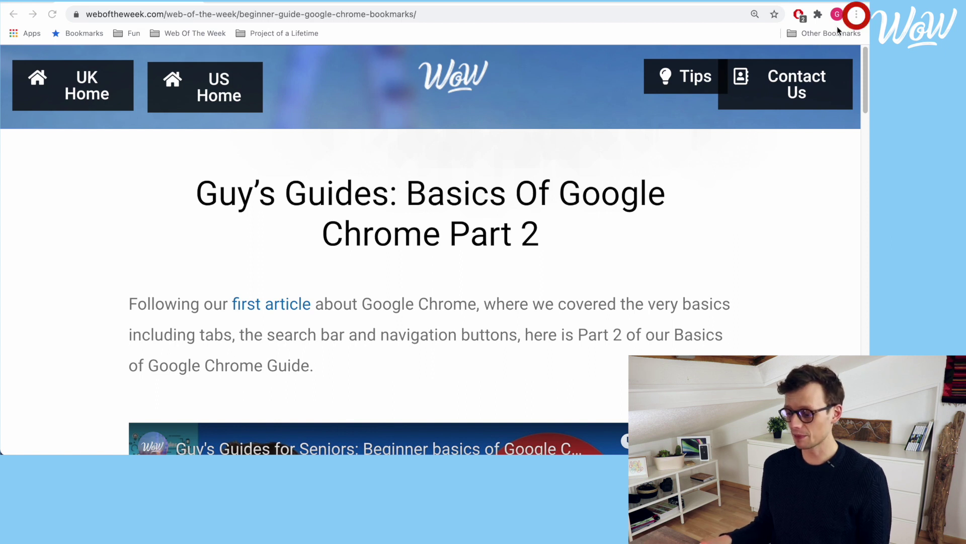
left_click(857, 14)
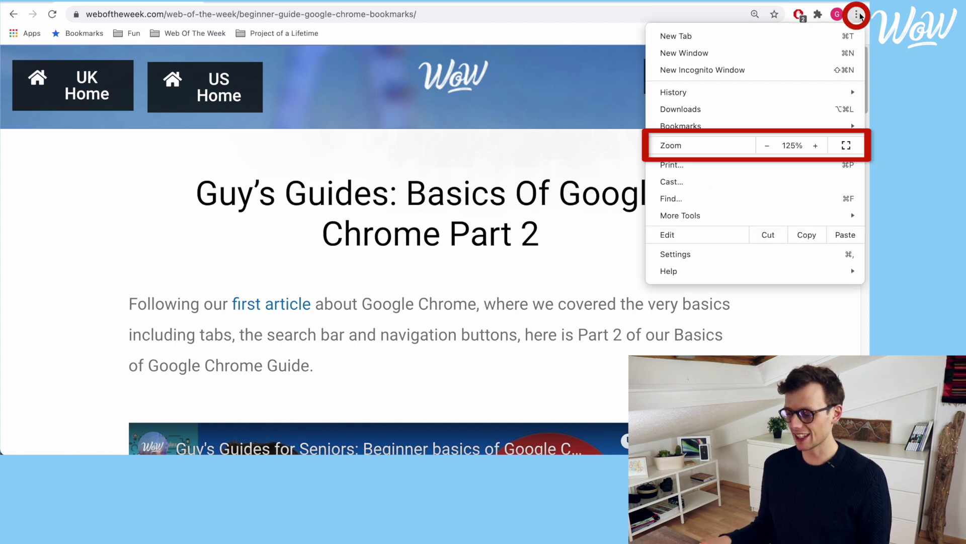
left_click(766, 146)
left_click(766, 145)
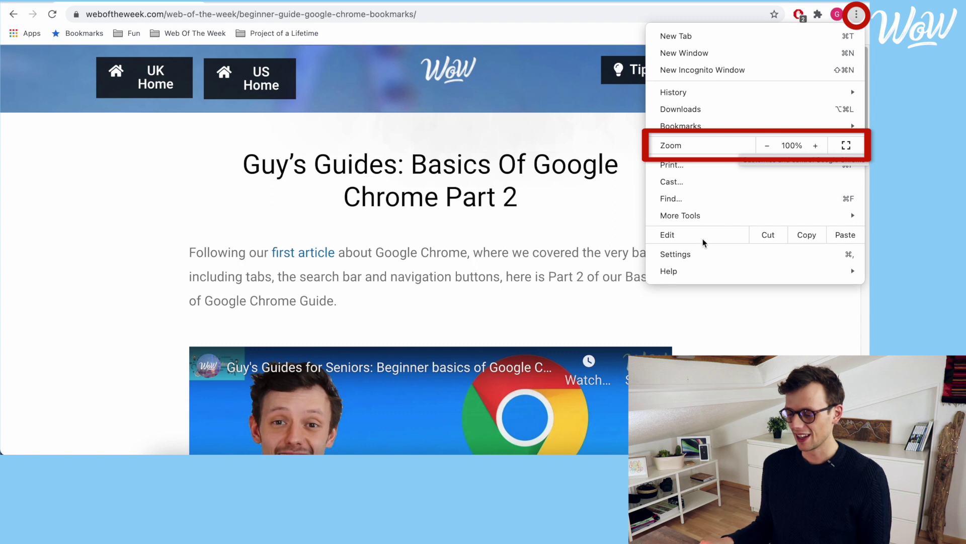
left_click(610, 229)
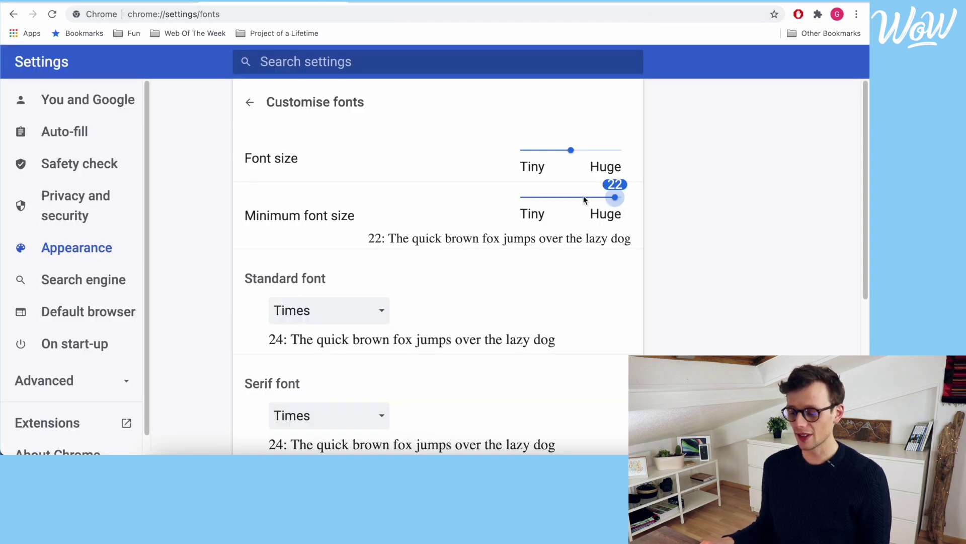
Lower the minimum font size from 22 to 16 and return to the article tab
left_click_drag(613, 197, 592, 199)
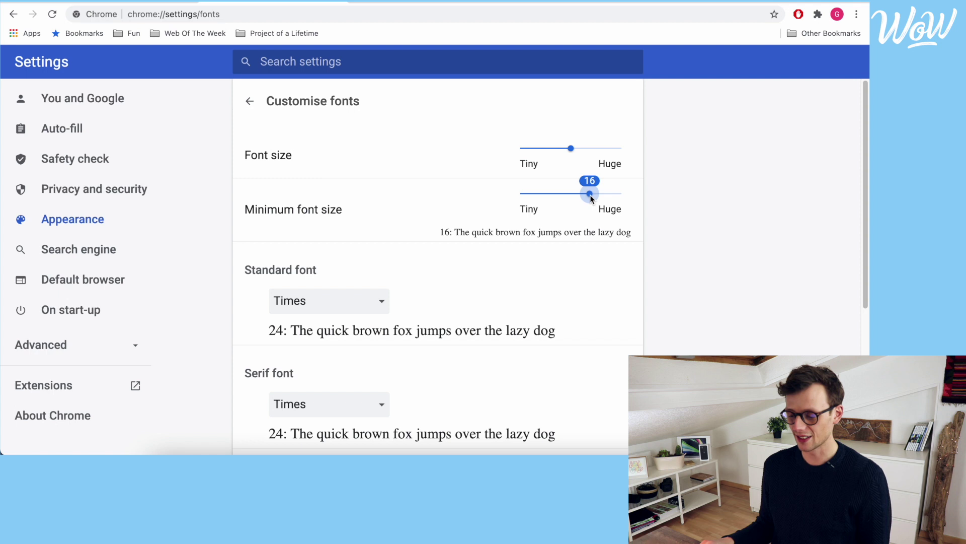
left_click_drag(586, 194, 585, 194)
mouse_move(596, 201)
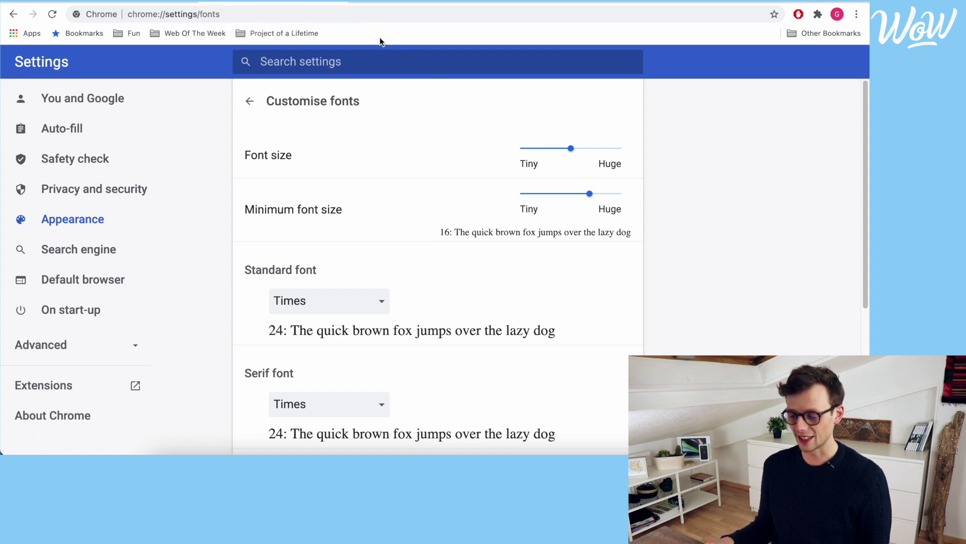
left_click(342, 3)
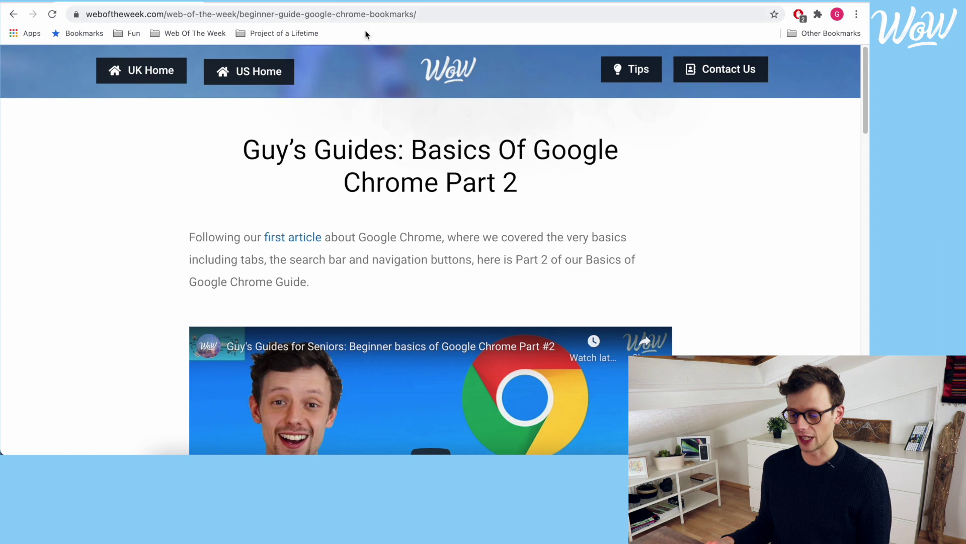
Go to the Web of the Week home page using the UK Home button on the article
left_click(143, 83)
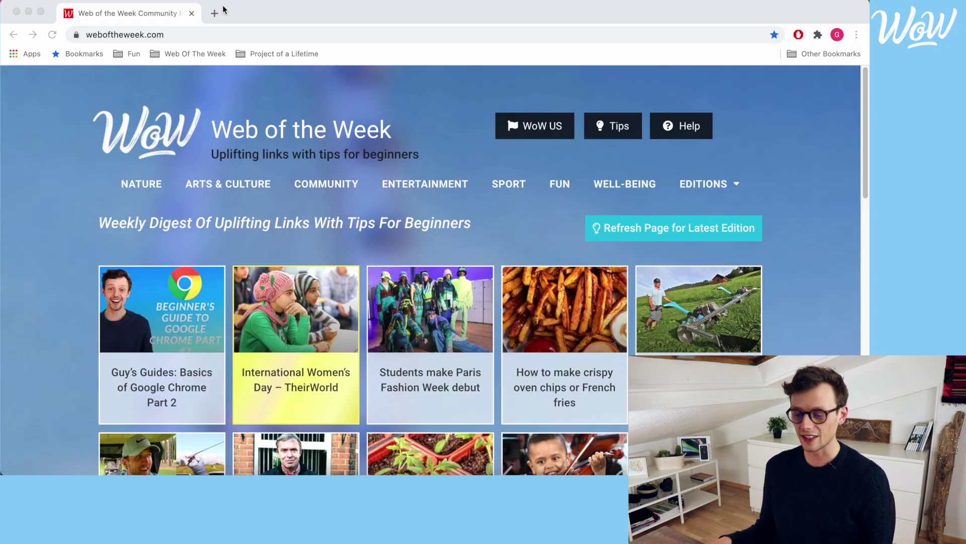
In a new tab, search Google for 'chrome web store' and open the Chrome Web Store
left_click(213, 13)
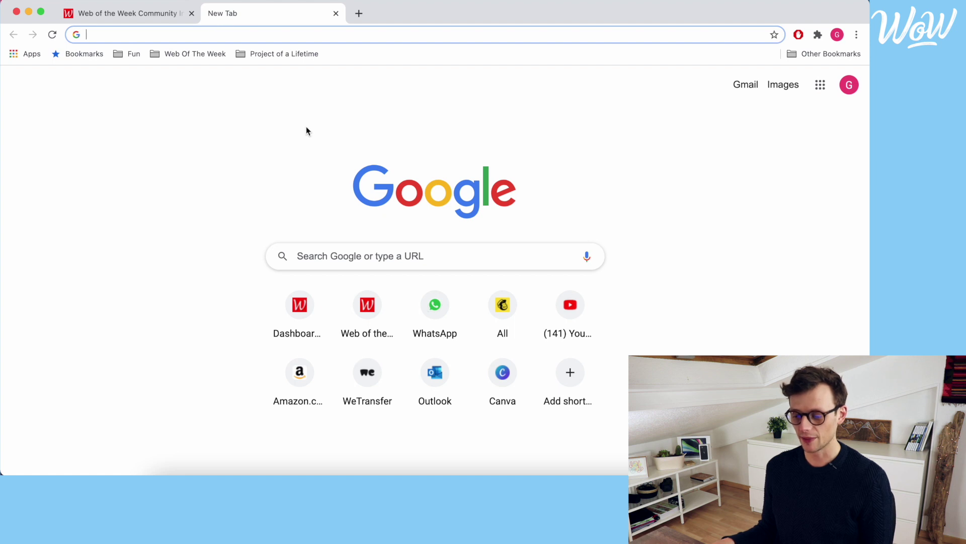
type("chrome")
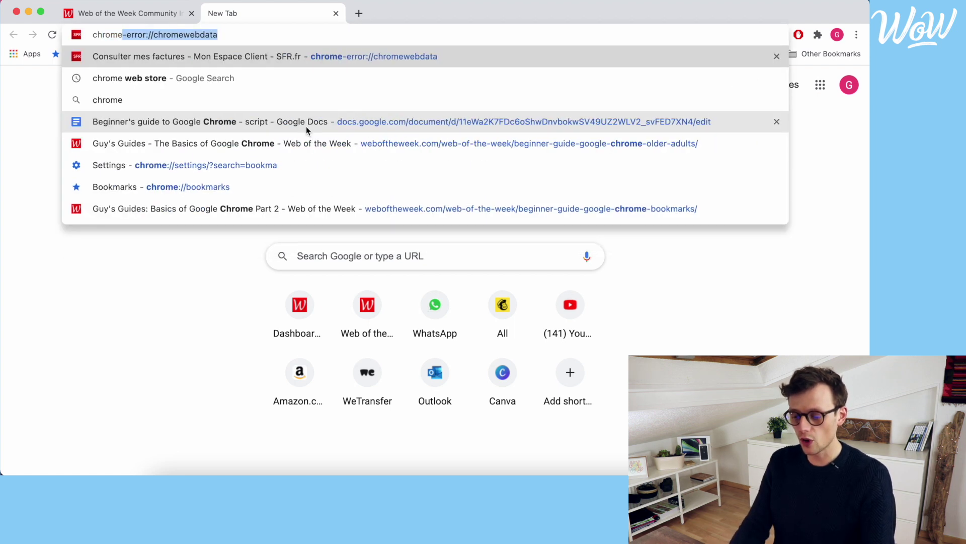
type(" web store")
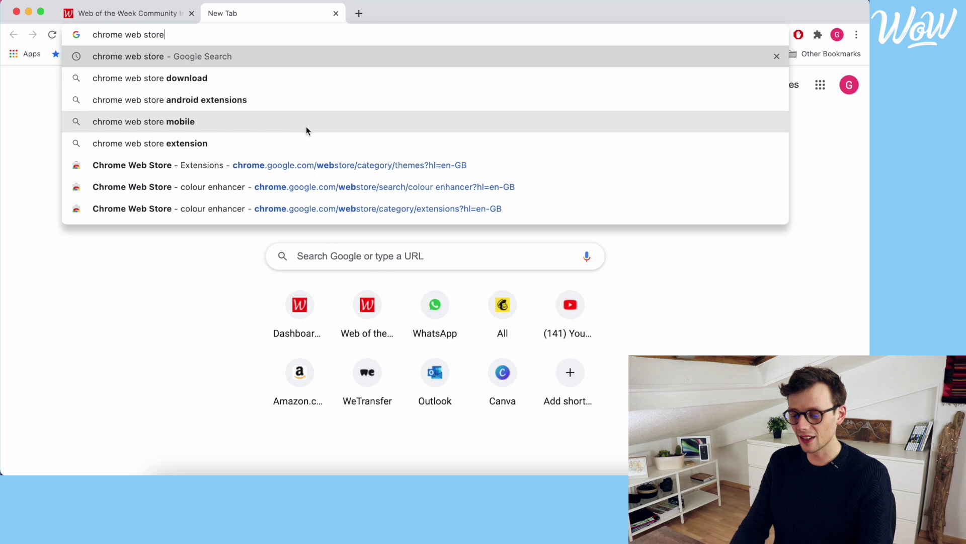
key("Return")
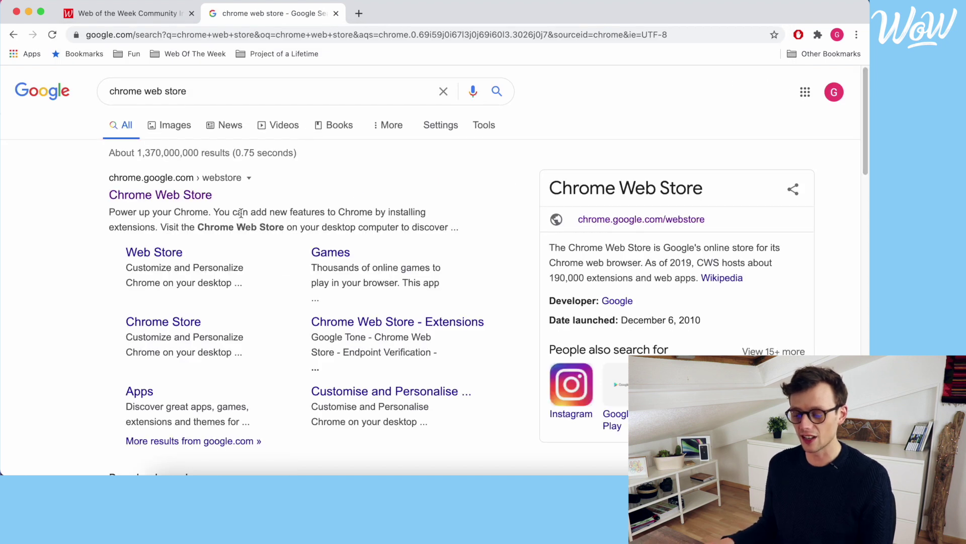
left_click(191, 199)
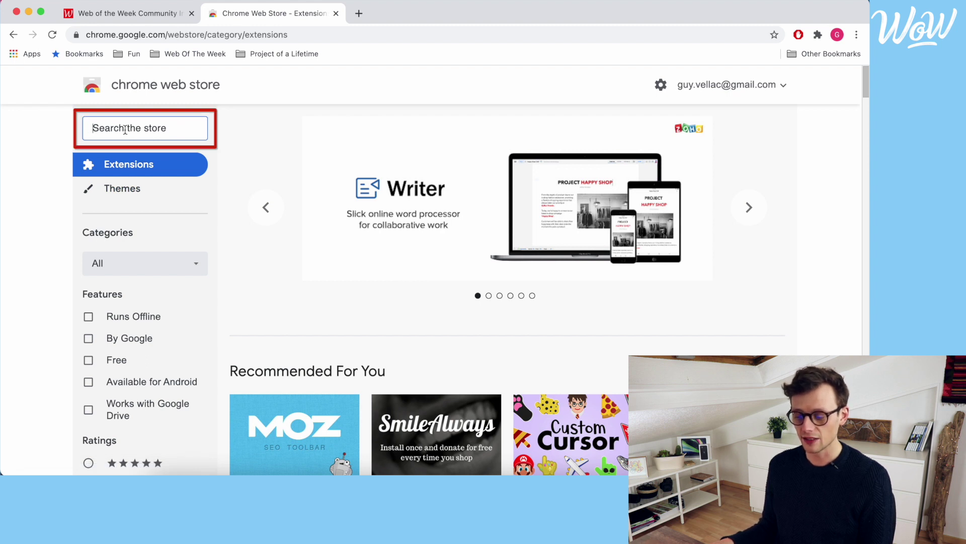
Search the store for 'colour enhancer' and open the Colour Enhancer extension's page
left_click(125, 129)
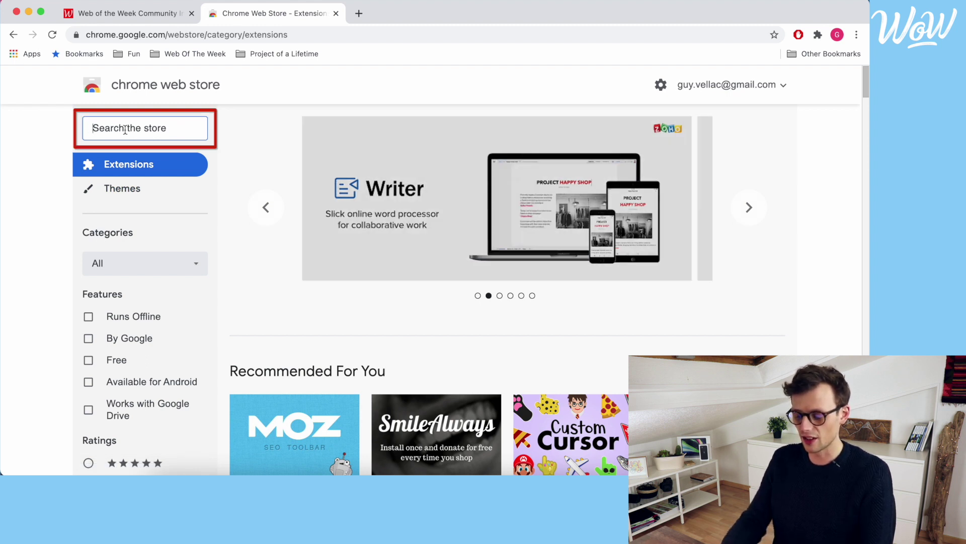
type("colour enhancer")
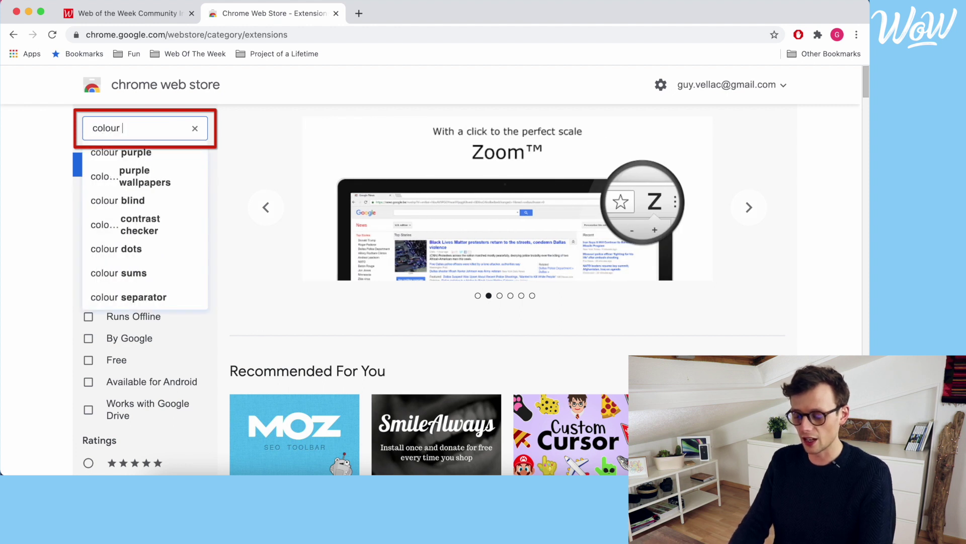
key("Return")
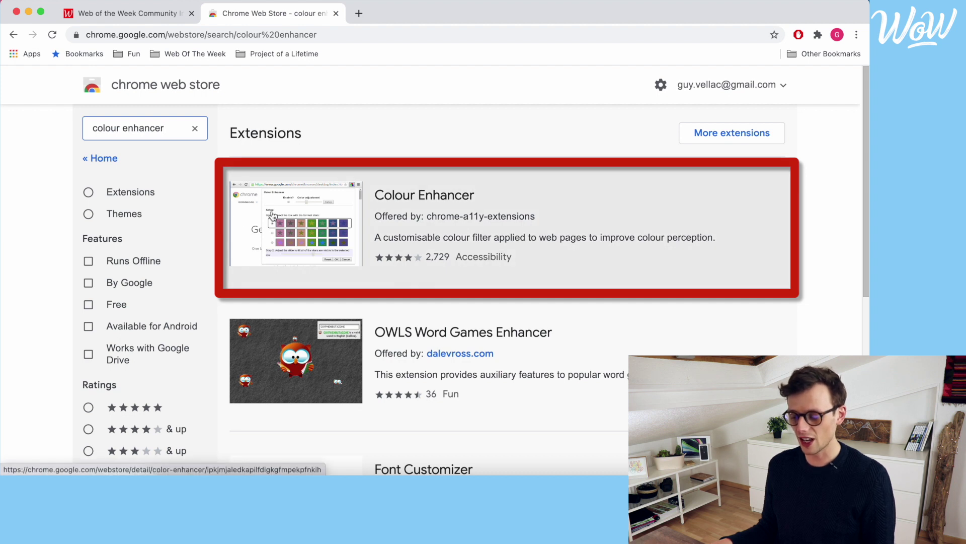
left_click(272, 215)
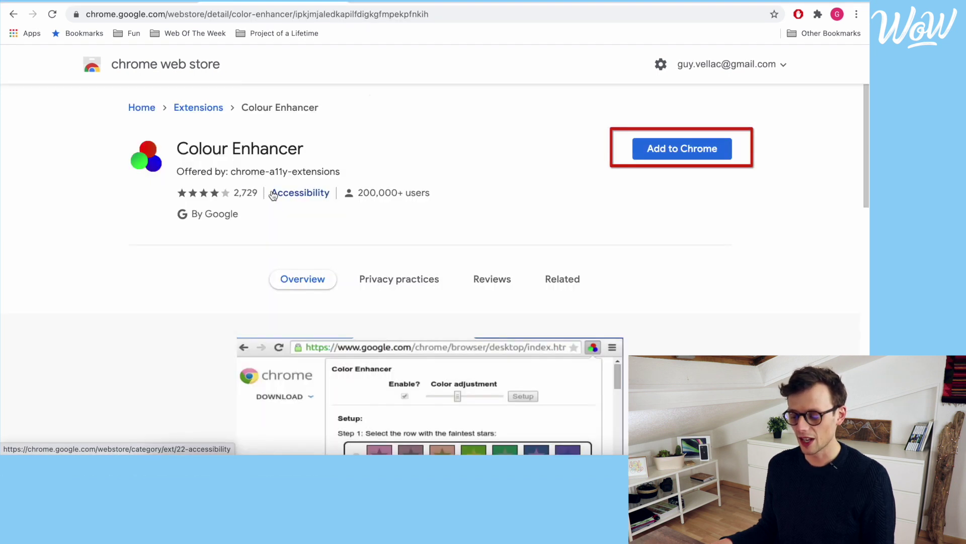
Add the Colour Enhancer extension to Chrome from its Web Store page and confirm the installation
left_click(665, 147)
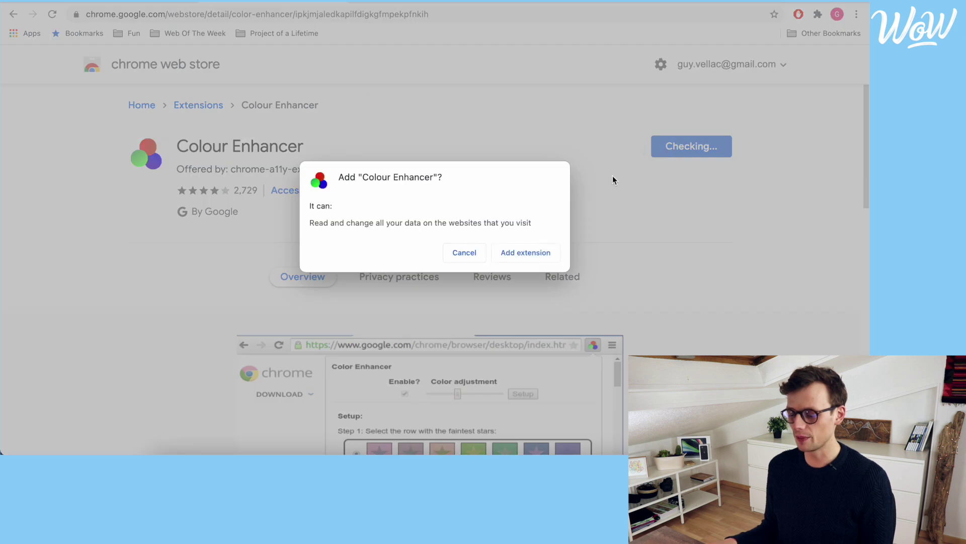
left_click(540, 255)
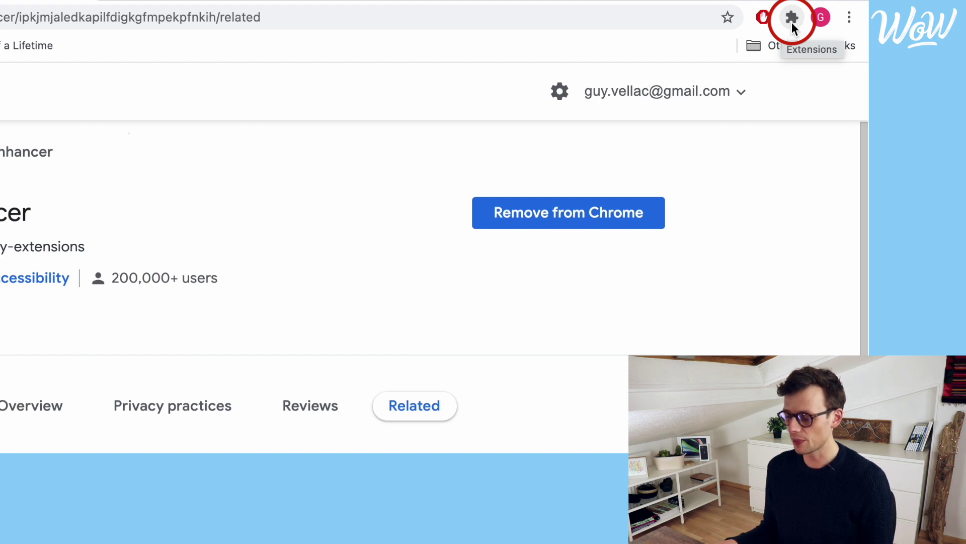
left_click(792, 22)
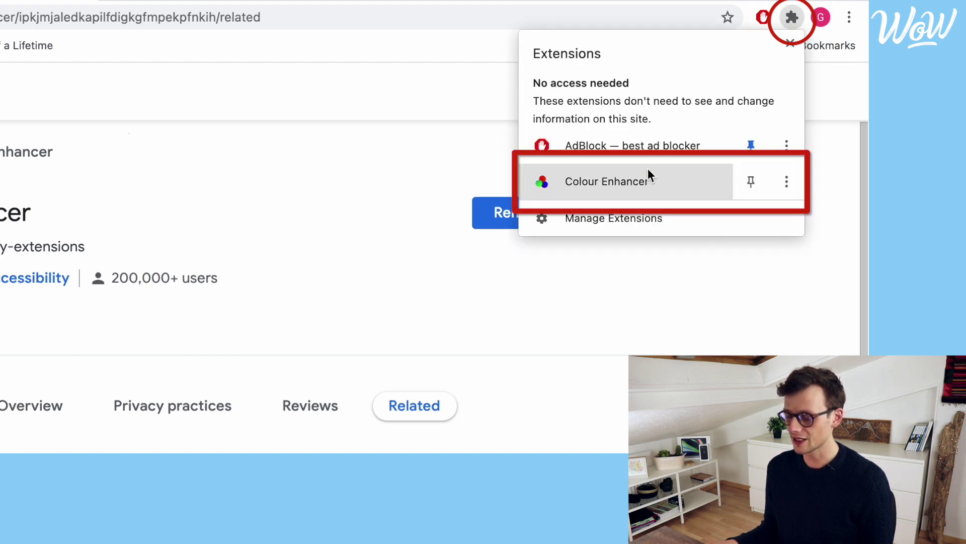
Switch Colour Enhancer on by ticking Enable? in its extension panel
left_click(620, 184)
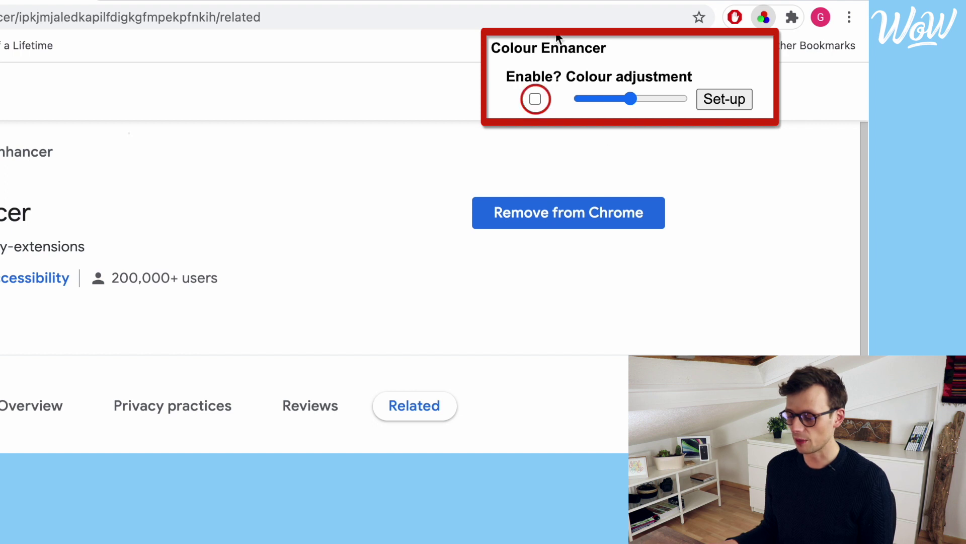
left_click(536, 100)
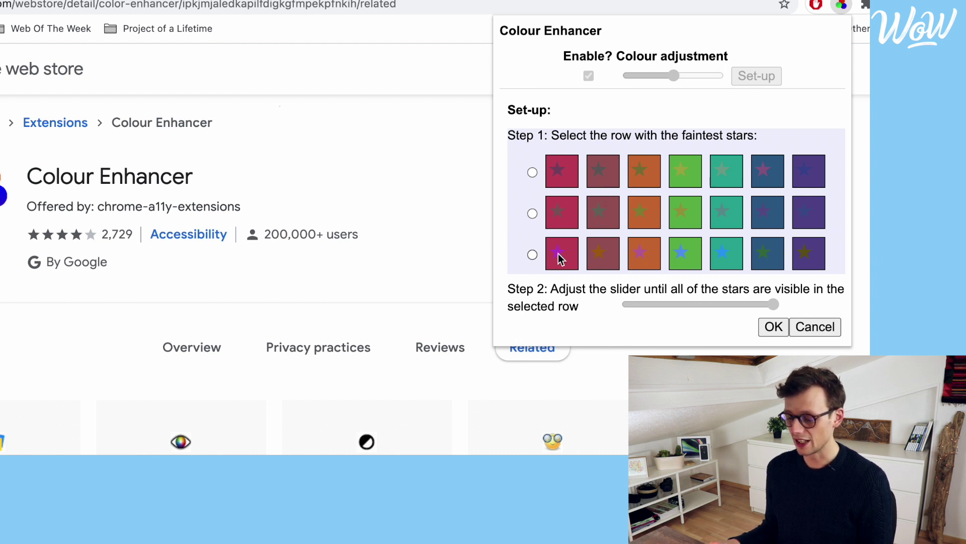
Choose the bottom star row as faintest, raise the Step 2 correction until its stars show, and save
left_click(532, 255)
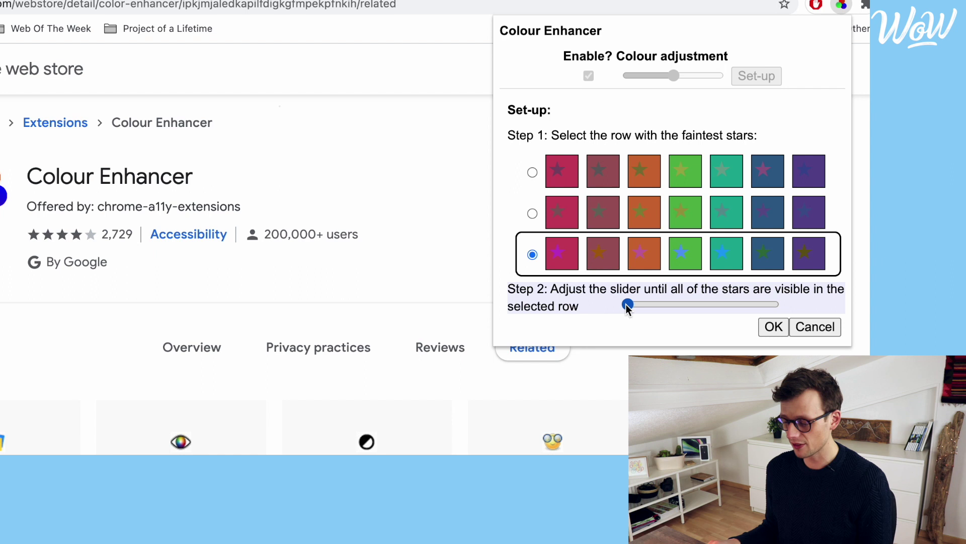
left_click_drag(628, 308, 740, 312)
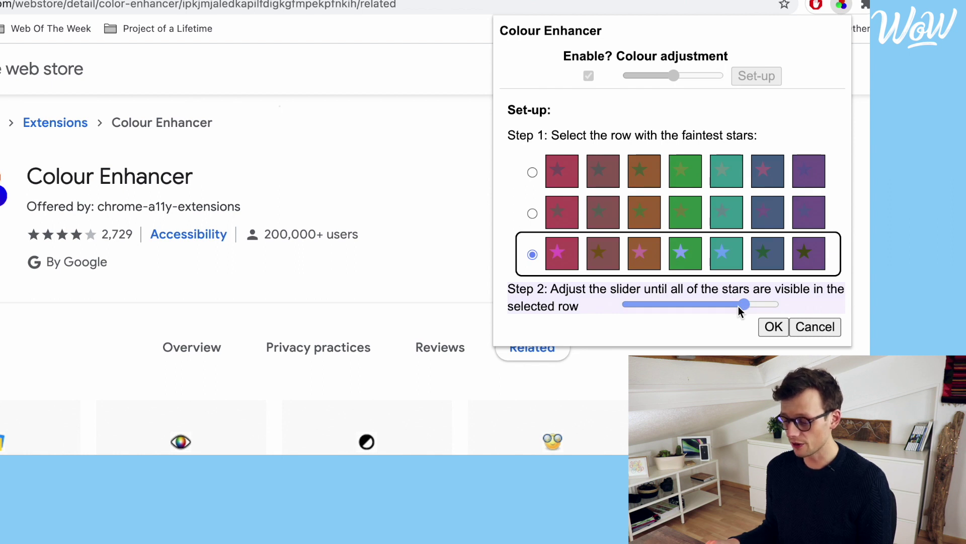
mouse_move(740, 311)
left_mouse_down()
mouse_move(756, 311)
mouse_move(746, 312)
left_mouse_up()
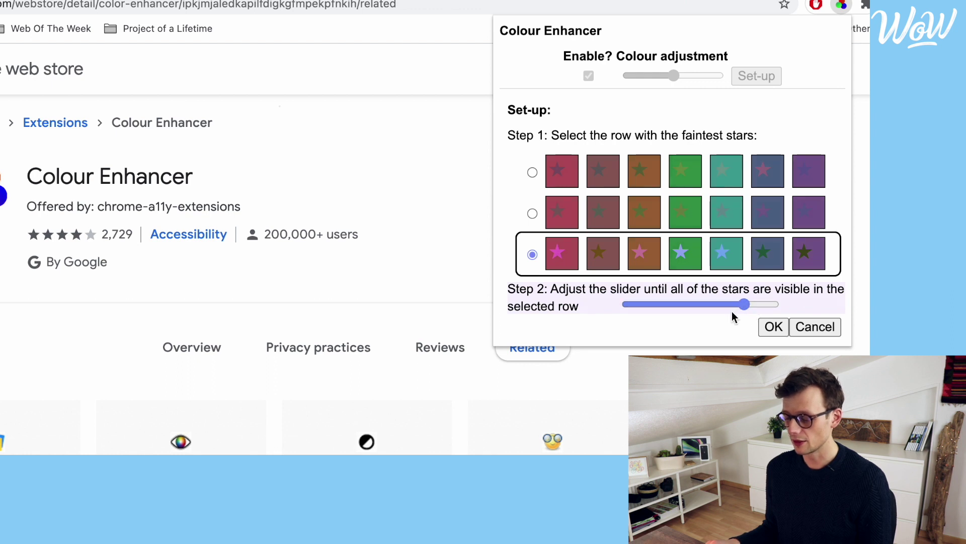
left_click(774, 328)
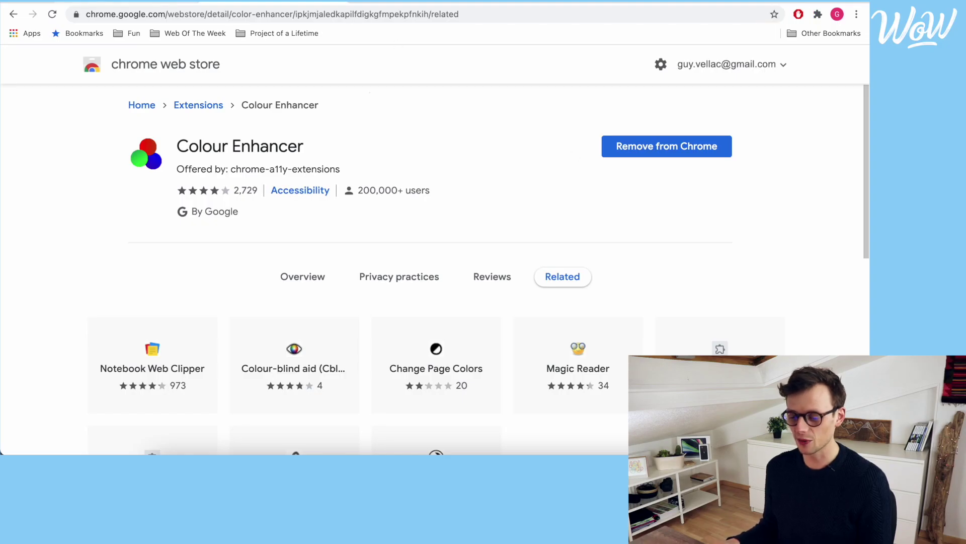
Browse the Web of the Week site with enhanced colours, then open a new tab
left_click(195, 33)
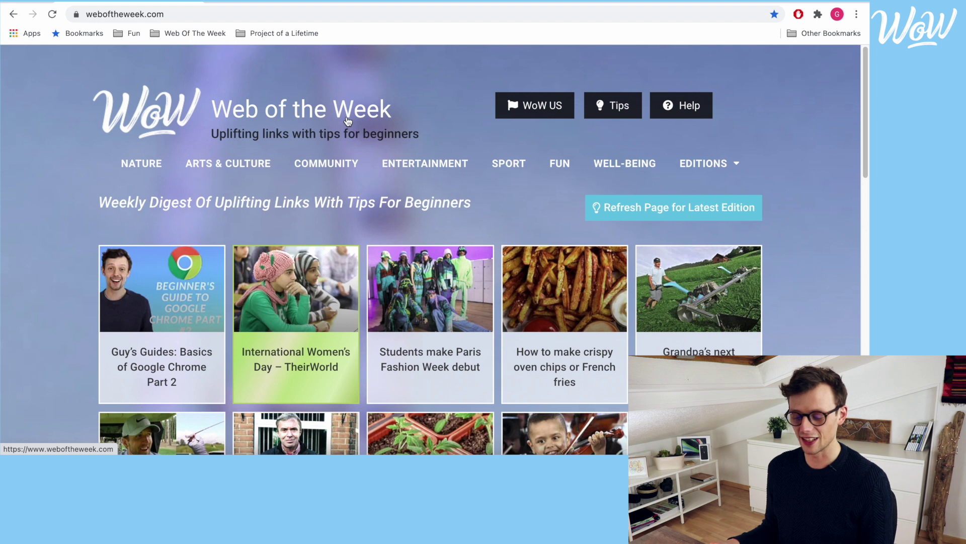
scroll(347, 121, "down", 3)
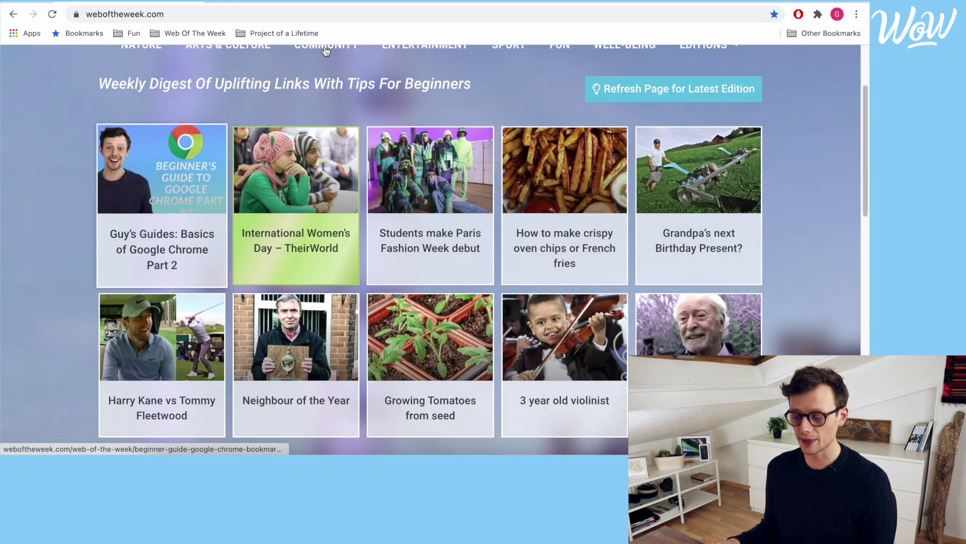
key("super+t")
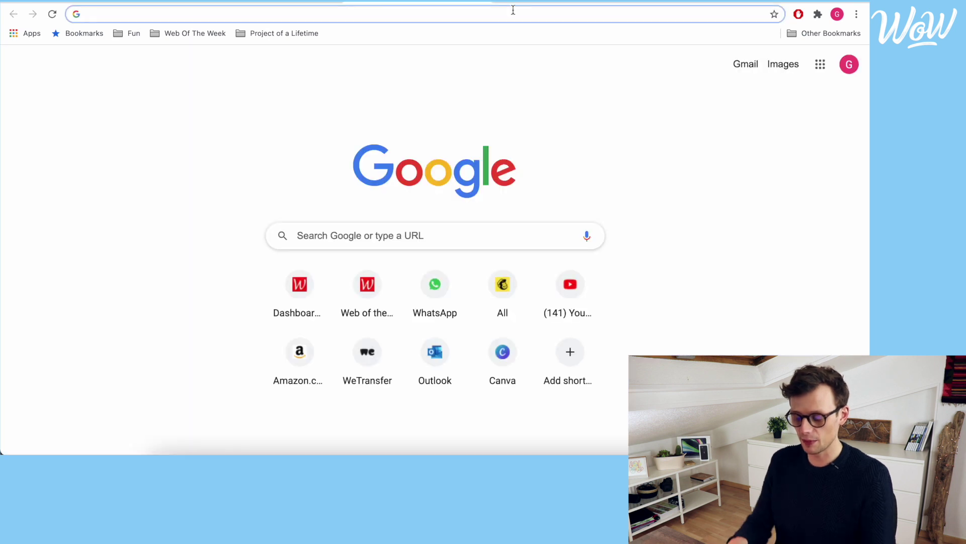
Search for 'bbc news' and open the BBC News home page
type("bbc news")
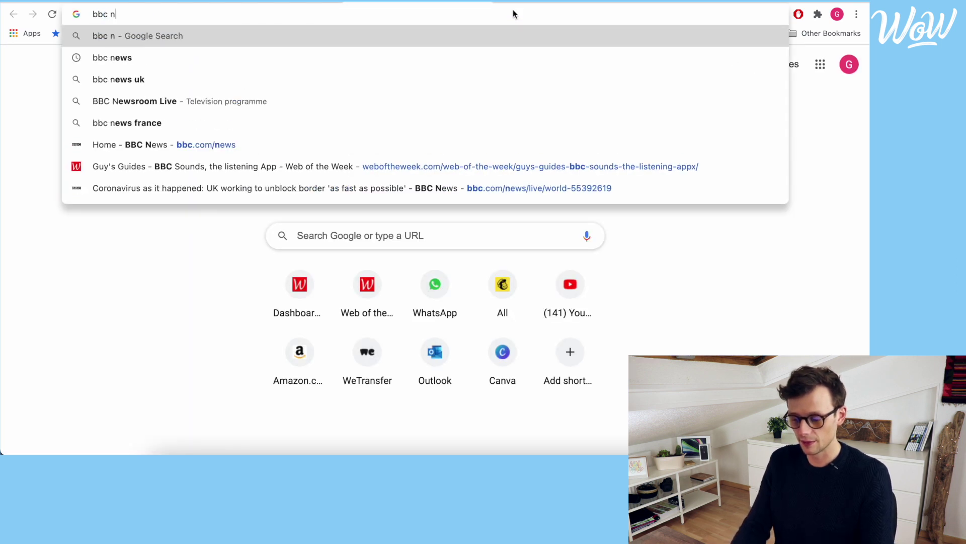
key("Return")
left_click(186, 173)
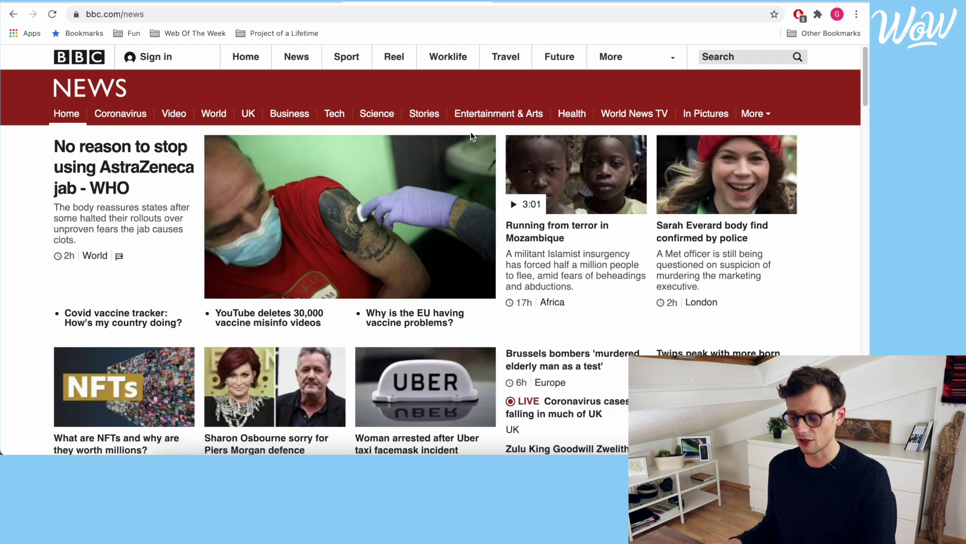
Turn Colour Enhancer off for the page by unticking Enable?
left_click(819, 15)
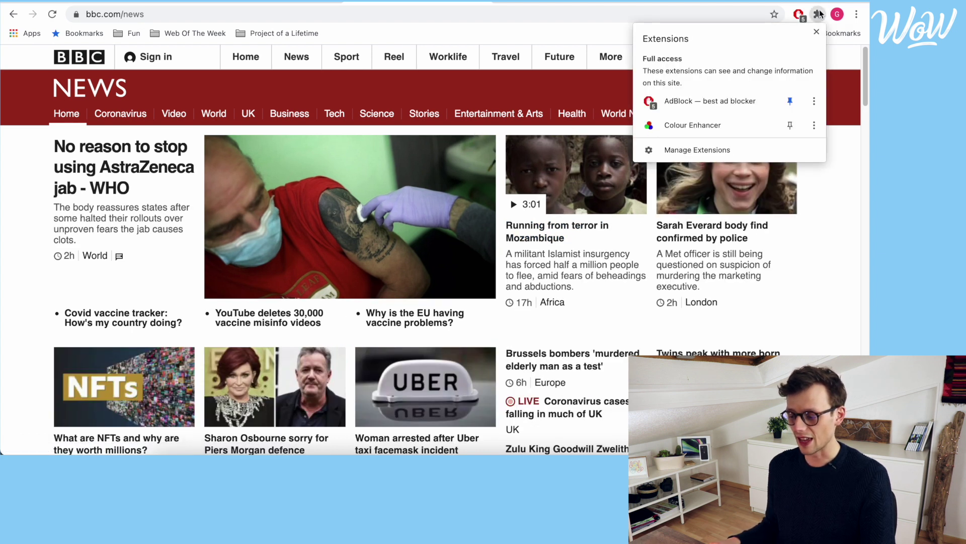
left_click(734, 130)
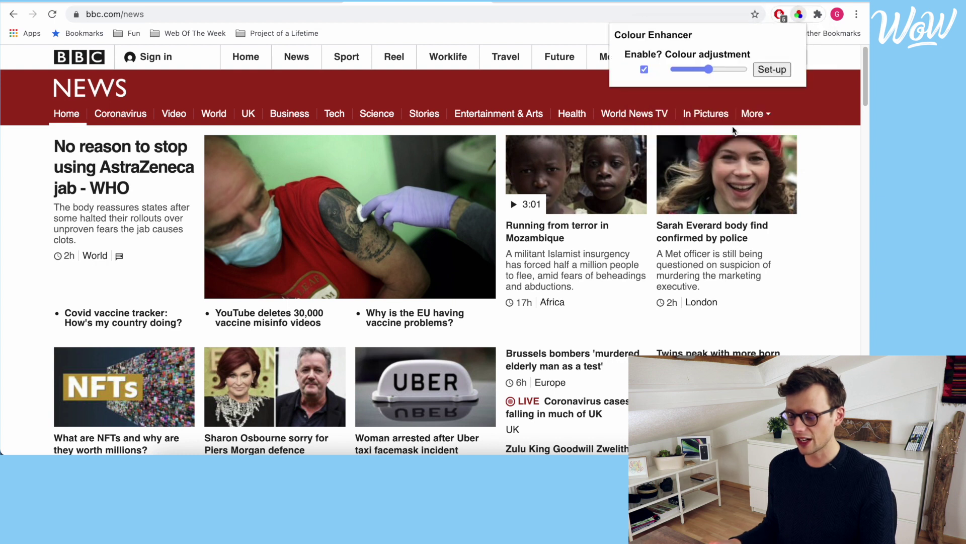
left_click(645, 70)
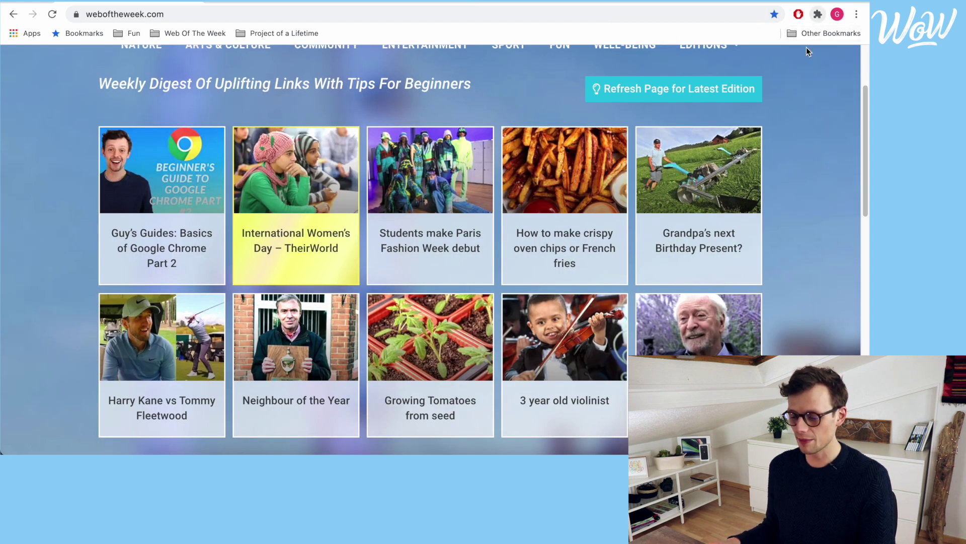
scroll(811, 173, "up", 3)
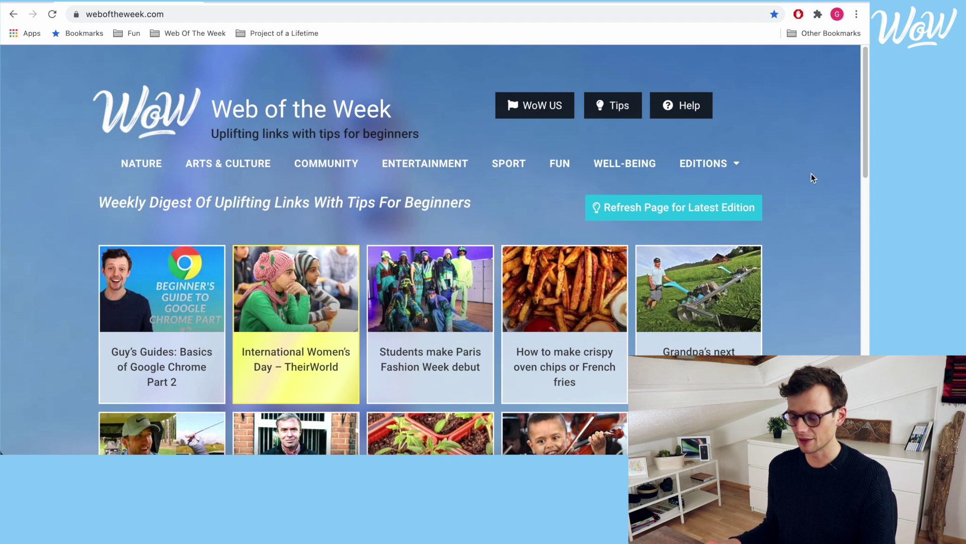
Tick Enable? in Colour Enhancer again so Web of the Week shows adjusted colours
left_click(819, 17)
left_click(707, 128)
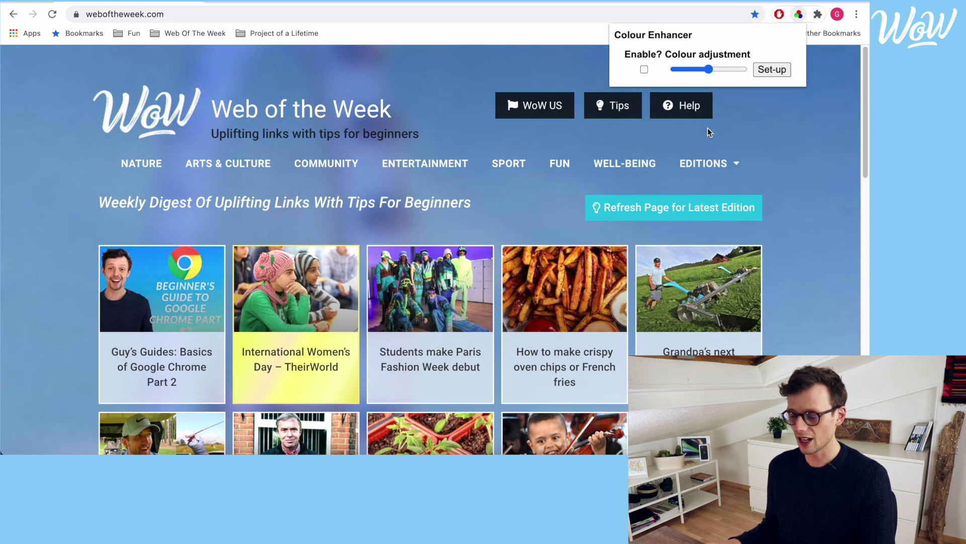
left_click(645, 70)
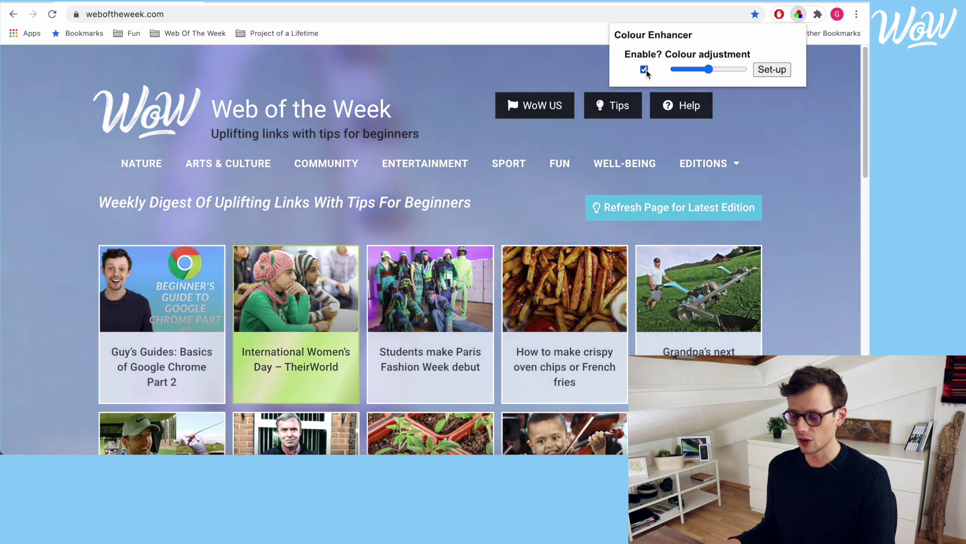